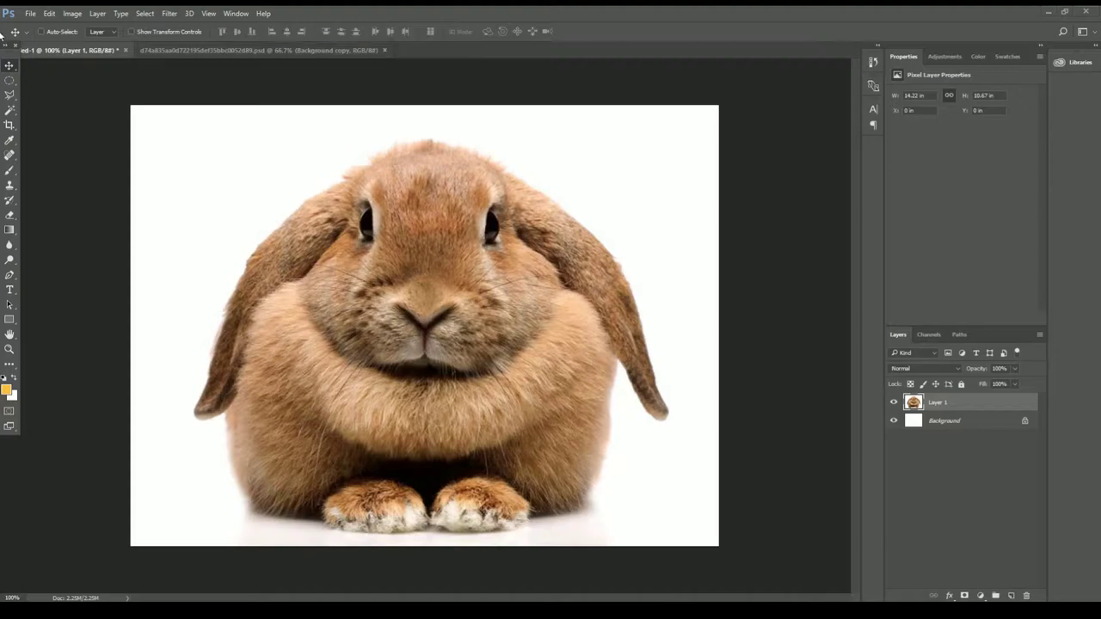
# Scale, rotate and position the pasted monster face over the rabbit's face.
pyautogui.click(226, 54)
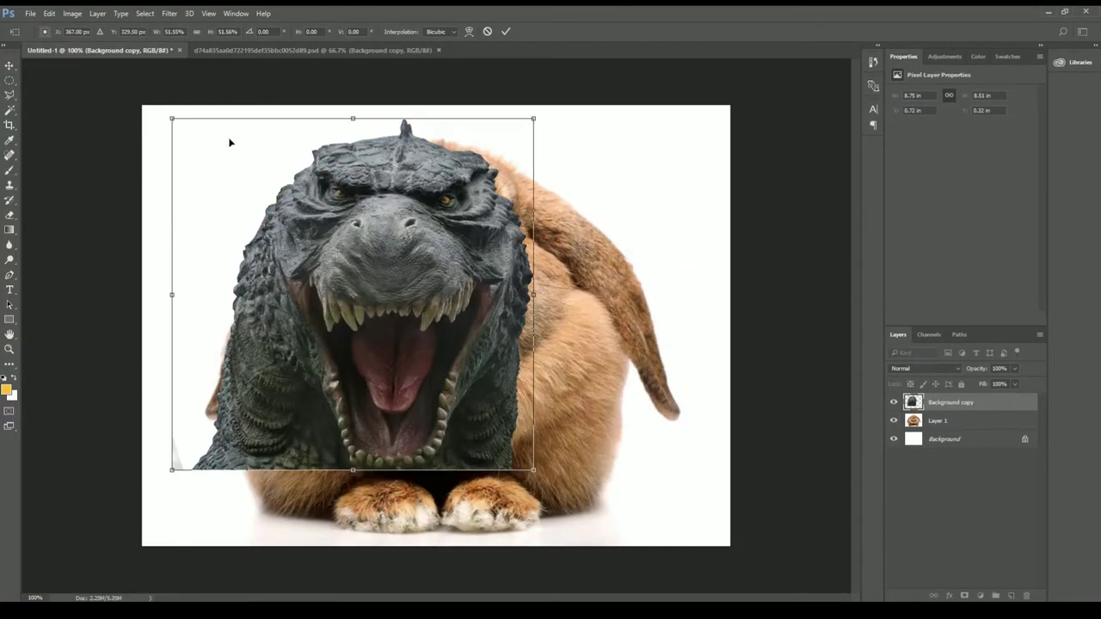
pyautogui.moveTo(430, 373)
pyautogui.mouseDown()
pyautogui.moveTo(423, 407)
pyautogui.moveTo(507, 263)
pyautogui.moveTo(280, 296)
pyautogui.mouseUp()
pyautogui.click(9, 65)
pyautogui.click(492, 238)
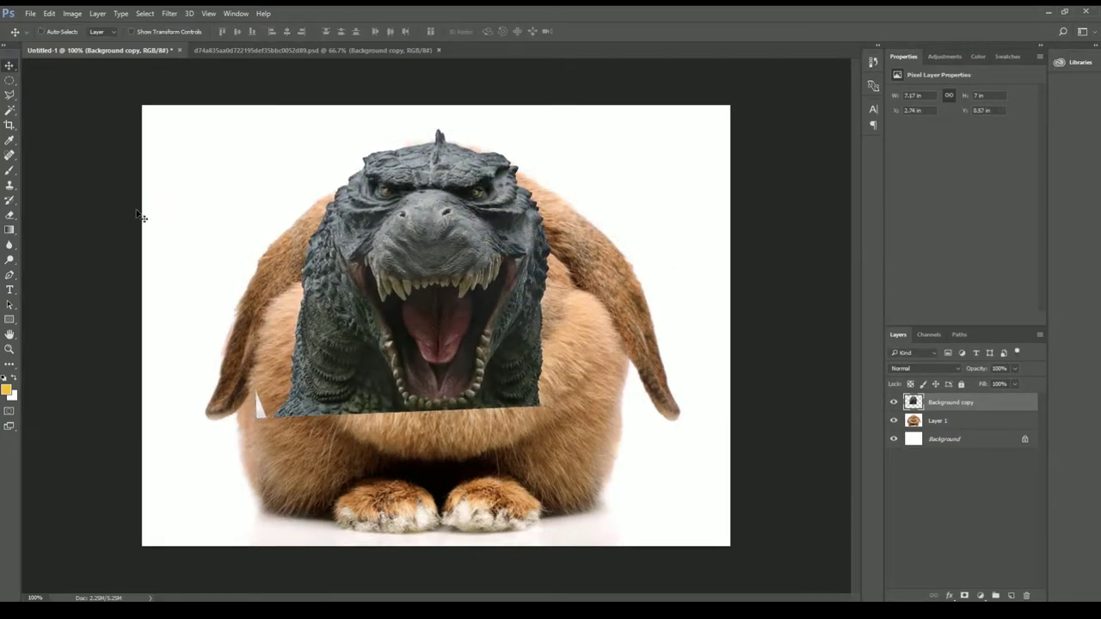
# Lasso the monster layer's lower-left corner and clear it away.
pyautogui.click(9, 97)
pyautogui.click(255, 236)
pyautogui.click(213, 288)
pyautogui.click(220, 431)
pyautogui.doubleClick(310, 430)
pyautogui.rightClick(330, 227)
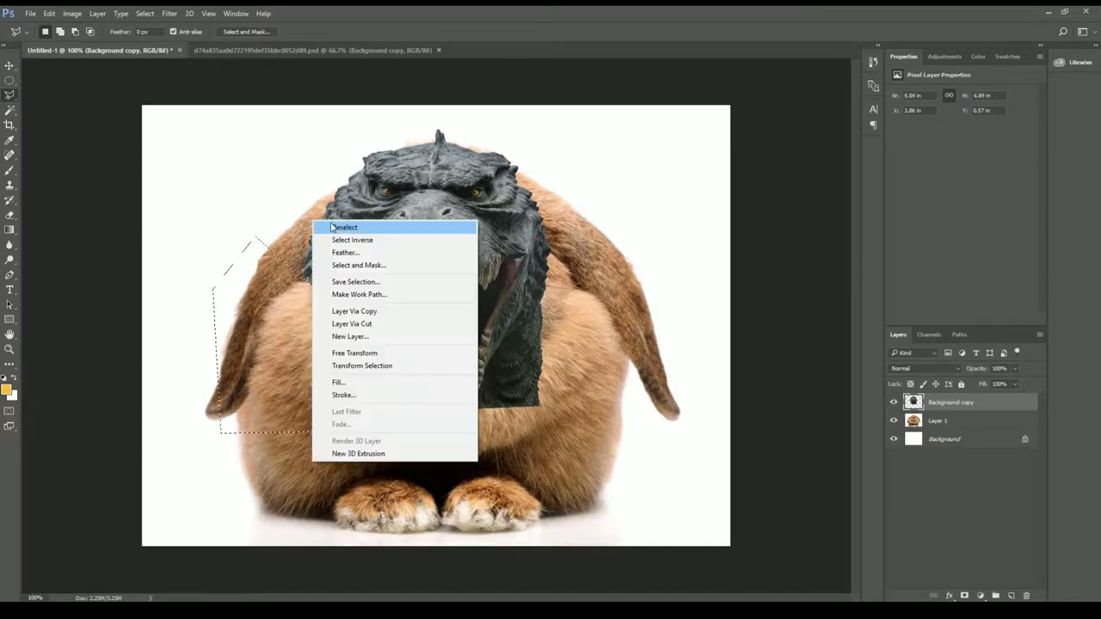
pyautogui.click(334, 227)
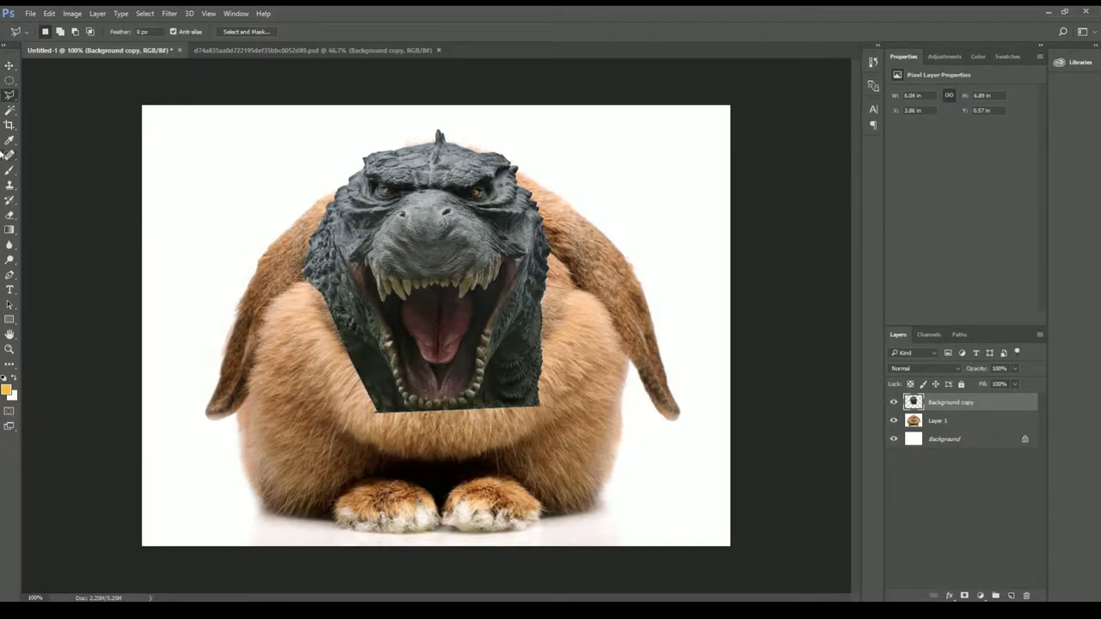
pyautogui.click(9, 184)
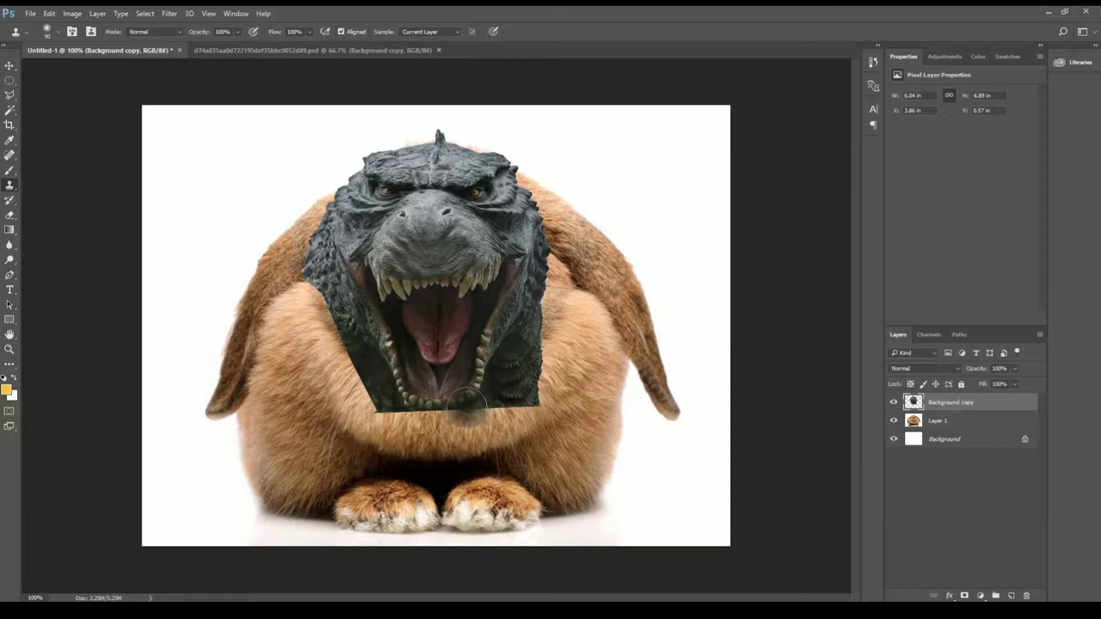
# Copy an oval of the monster's lower jaw onto its own new layer.
pyautogui.click(950, 420)
pyautogui.click(950, 402)
pyautogui.press('m')
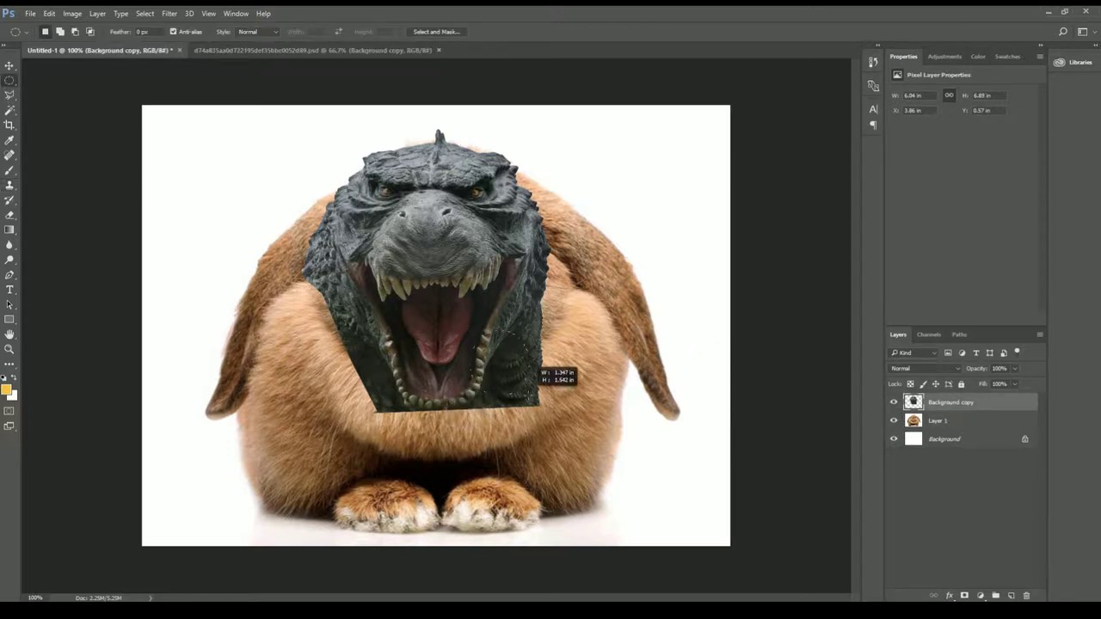
pyautogui.moveTo(464, 313); pyautogui.dragTo(540, 404)
pyautogui.rightClick(516, 365)
pyautogui.click(551, 450)
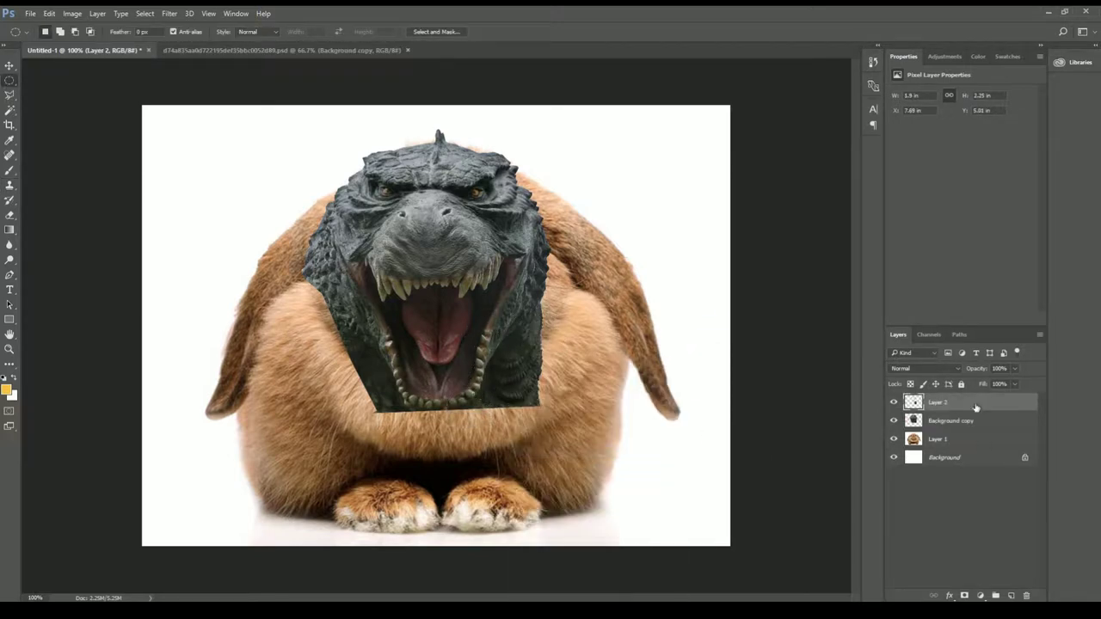
# Rotate and move the copied jaw patch over the bottom of the mouth.
pyautogui.rightClick(527, 360)
pyautogui.click(559, 476)
pyautogui.moveTo(612, 284); pyautogui.dragTo(636, 341)
pyautogui.moveTo(499, 357); pyautogui.dragTo(455, 353)
pyautogui.moveTo(550, 296); pyautogui.dragTo(551, 288)
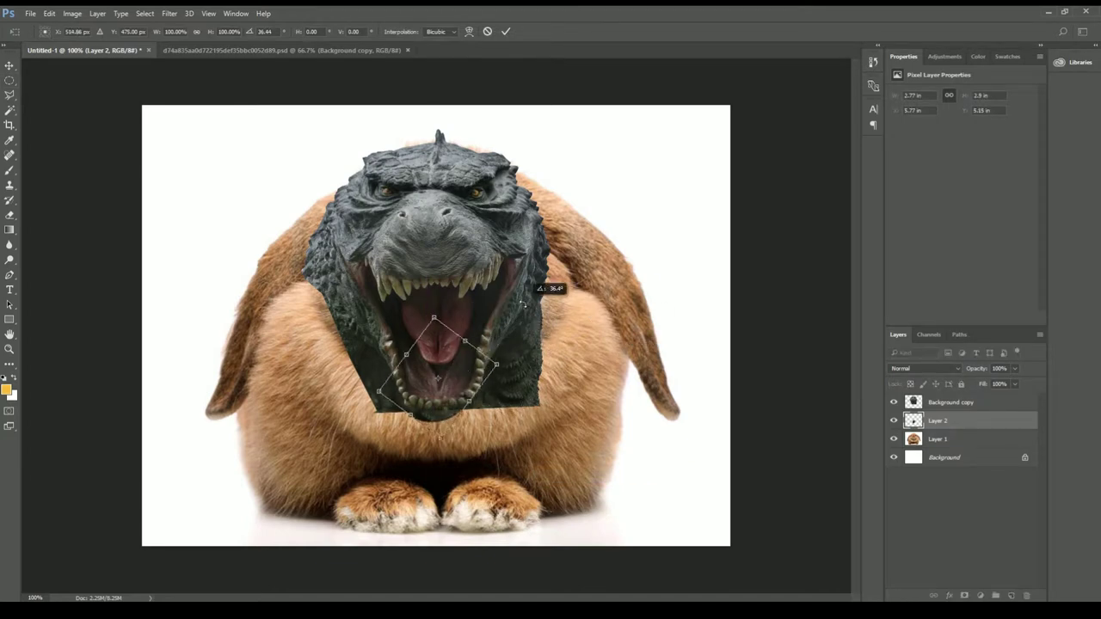
pyautogui.moveTo(447, 353); pyautogui.dragTo(443, 379)
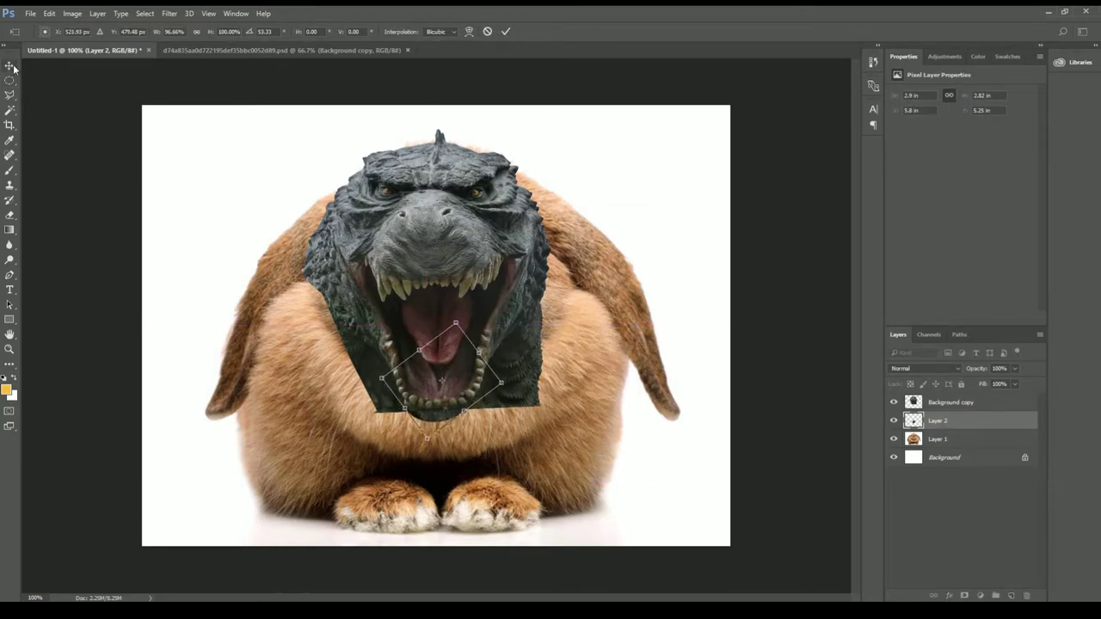
pyautogui.press('Return')
# Erase at 38% opacity to fade the head's brow, left side and jaw edges into fur.
pyautogui.hotkey('alt', ']')
pyautogui.click(9, 215)
pyautogui.moveTo(516, 400)
pyautogui.mouseDown()
pyautogui.moveTo(528, 352)
pyautogui.moveTo(550, 340)
pyautogui.moveTo(520, 399)
pyautogui.moveTo(538, 275)
pyautogui.moveTo(541, 361)
pyautogui.moveTo(490, 403)
pyautogui.moveTo(508, 404)
pyautogui.mouseUp()
pyautogui.moveTo(379, 408)
pyautogui.mouseDown()
pyautogui.moveTo(383, 379)
pyautogui.moveTo(362, 361)
pyautogui.moveTo(324, 285)
pyautogui.mouseUp()
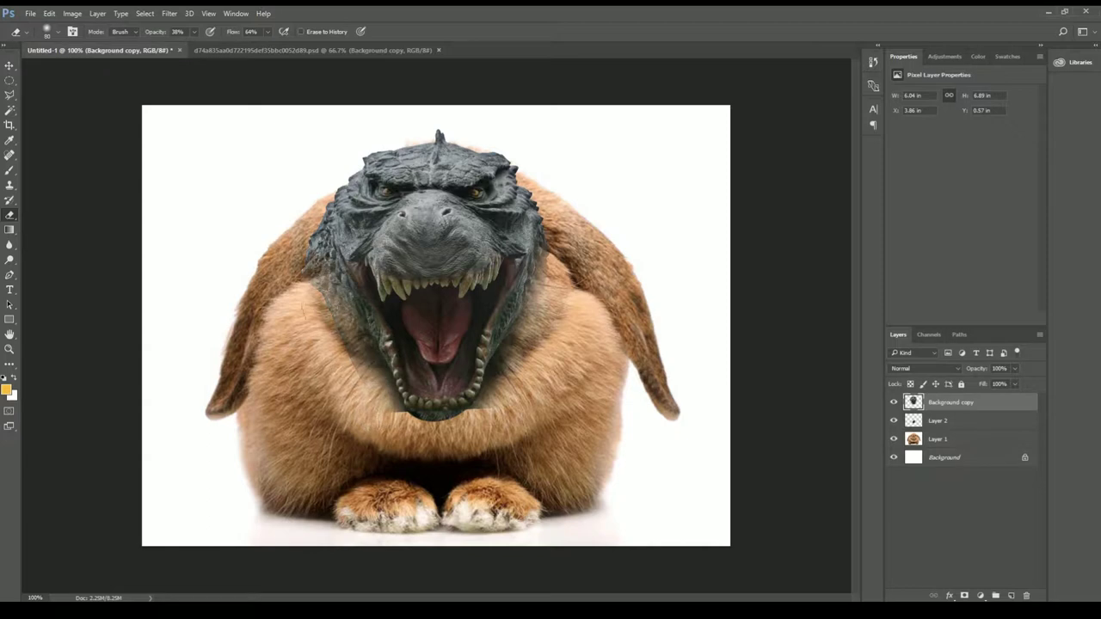
pyautogui.moveTo(335, 322)
pyautogui.mouseDown()
pyautogui.moveTo(310, 219)
pyautogui.moveTo(373, 143)
pyautogui.moveTo(332, 180)
pyautogui.moveTo(347, 163)
pyautogui.moveTo(413, 148)
pyautogui.moveTo(376, 142)
pyautogui.moveTo(395, 129)
pyautogui.moveTo(513, 155)
pyautogui.moveTo(535, 305)
pyautogui.mouseUp()
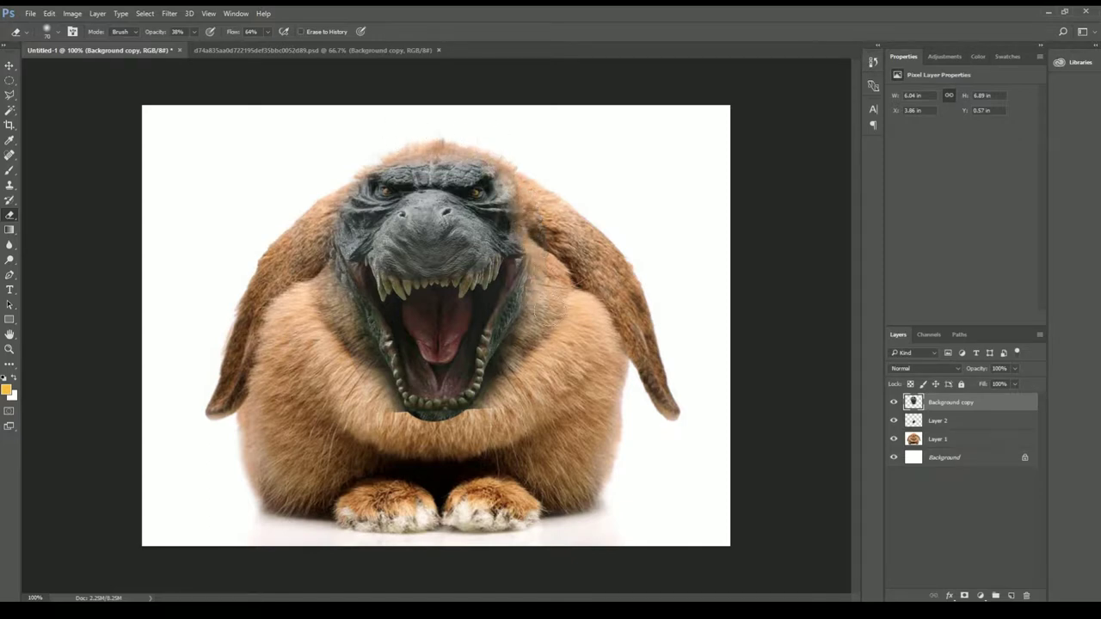
pyautogui.moveTo(355, 212)
pyautogui.mouseDown()
pyautogui.moveTo(353, 233)
pyautogui.moveTo(361, 159)
pyautogui.mouseUp()
pyautogui.moveTo(344, 232); pyautogui.dragTo(331, 279)
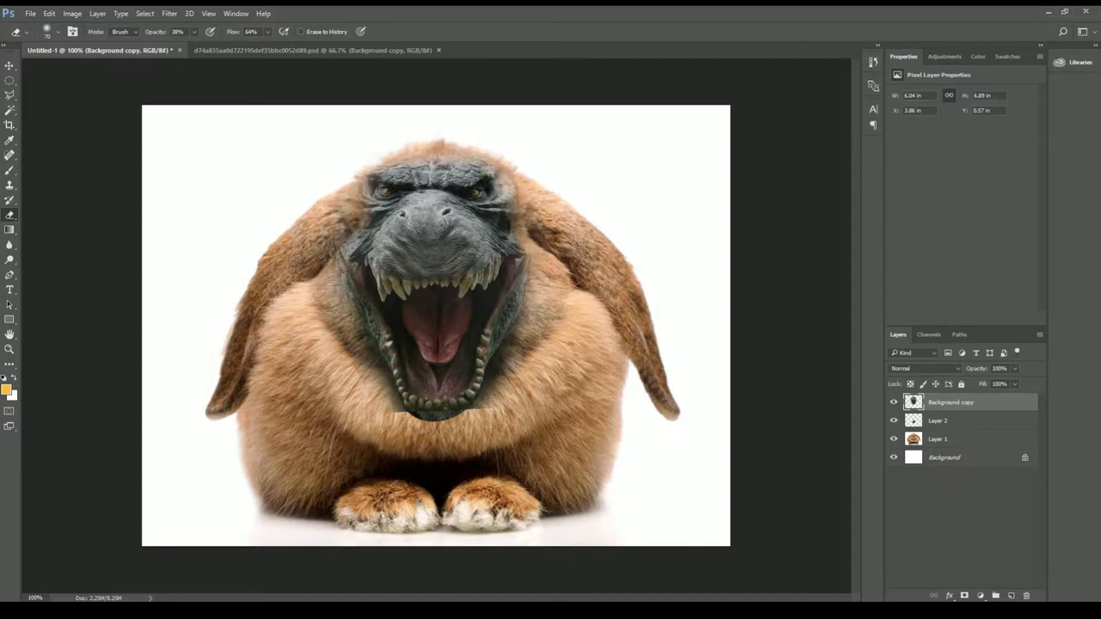
pyautogui.moveTo(359, 361); pyautogui.dragTo(380, 413)
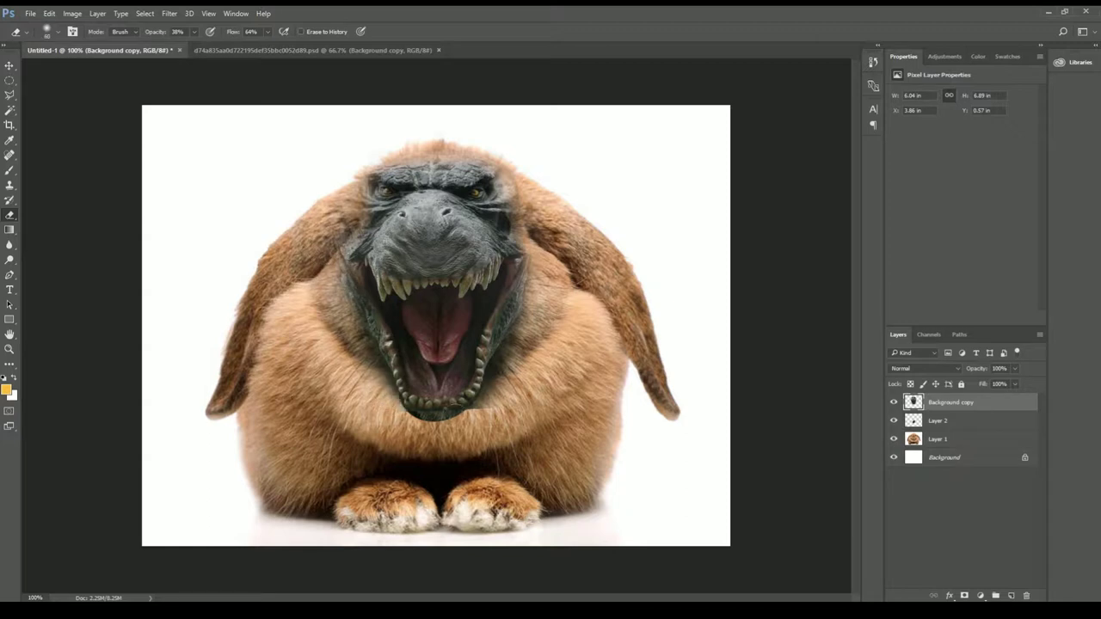
pyautogui.moveTo(492, 411); pyautogui.dragTo(505, 372)
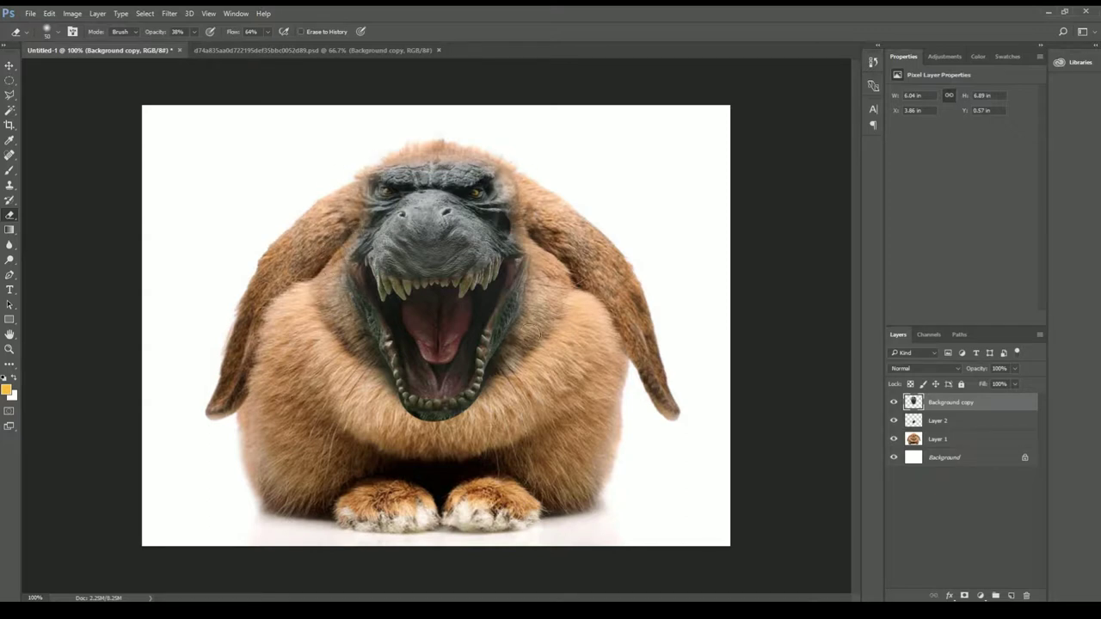
# Scale up the Layer 2 jaw piece and warp its right and bottom edges outward.
pyautogui.click(937, 420)
pyautogui.press('m')
pyautogui.hotkey('ctrl', 't')
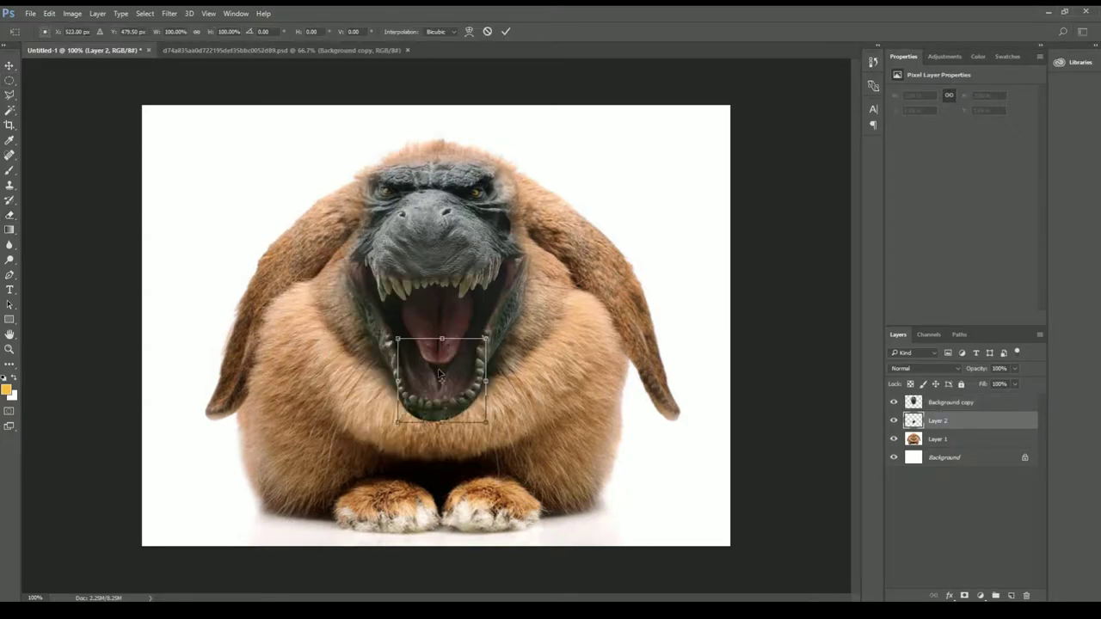
pyautogui.moveTo(397, 338); pyautogui.dragTo(389, 360)
pyautogui.rightClick(421, 380)
pyautogui.click(448, 467)
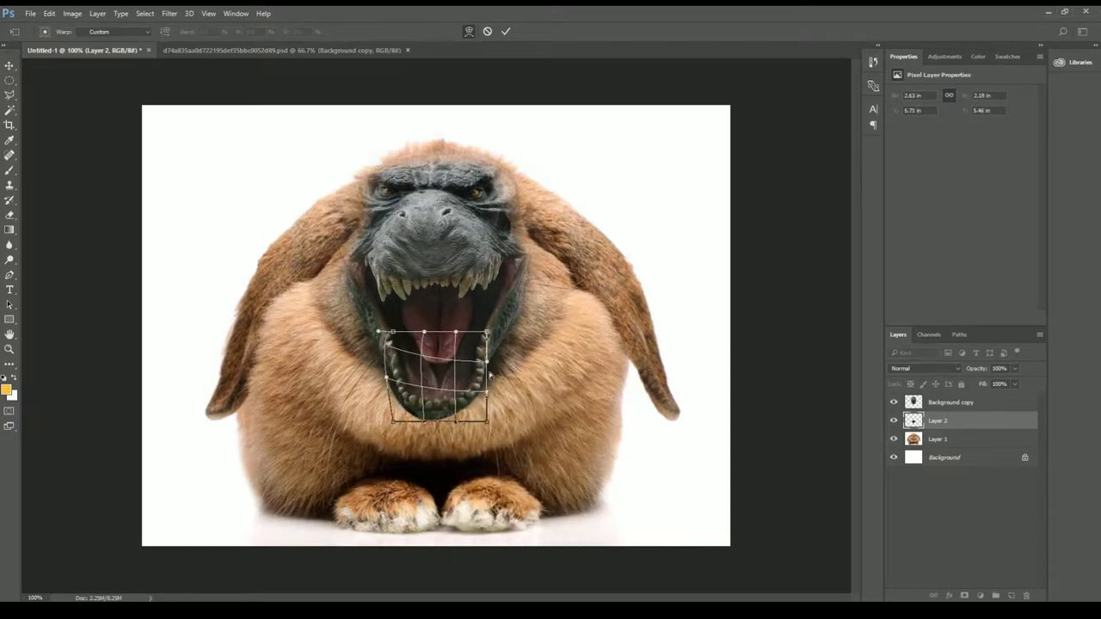
pyautogui.moveTo(489, 375); pyautogui.dragTo(496, 361)
pyautogui.moveTo(441, 409); pyautogui.dragTo(442, 418)
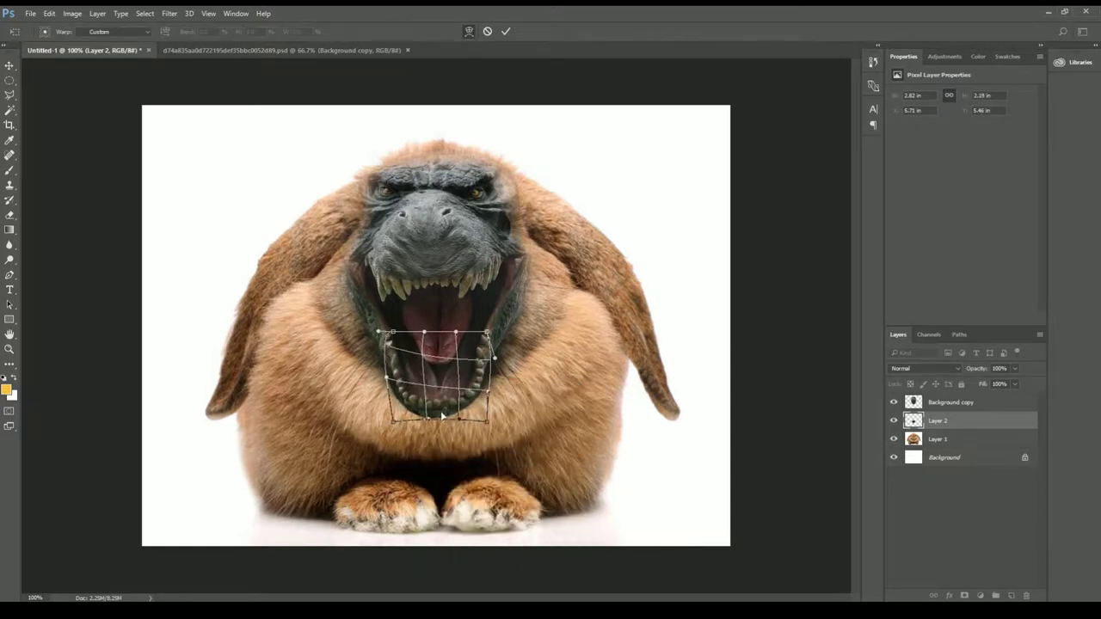
pyautogui.click(10, 80)
pyautogui.click(499, 237)
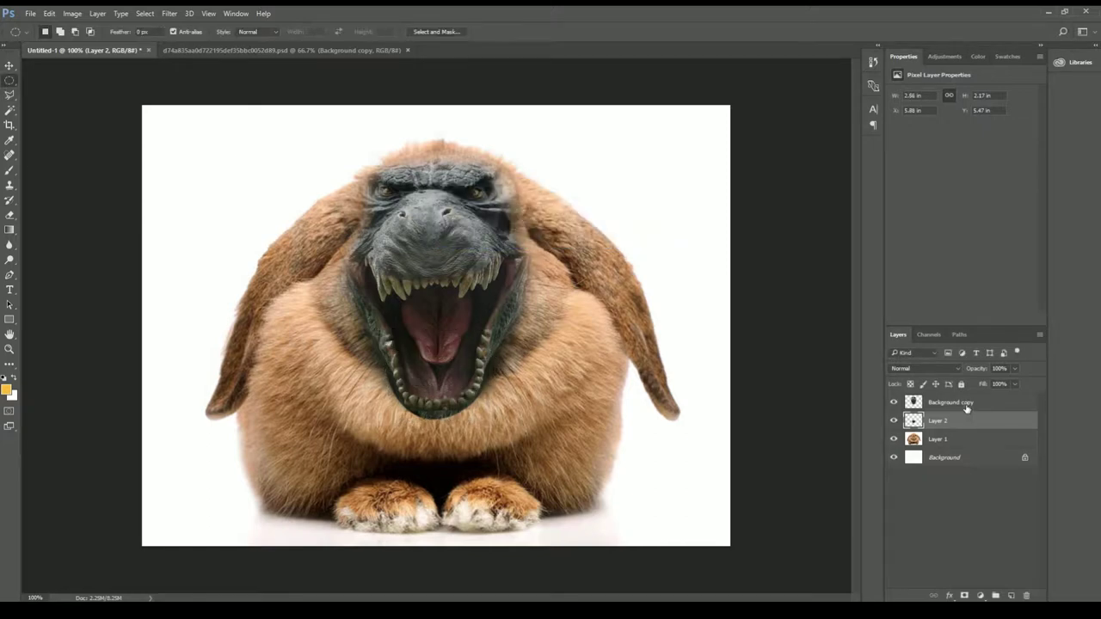
# Merge the monster face into Layer 2 and paint faint black shading around the jaw on a new layer.
pyautogui.click(963, 402)
pyautogui.hotkey('ctrl', 'e')
pyautogui.keyDown('ctrl'); pyautogui.click(1011, 595); pyautogui.keyUp('ctrl')
pyautogui.press('b')
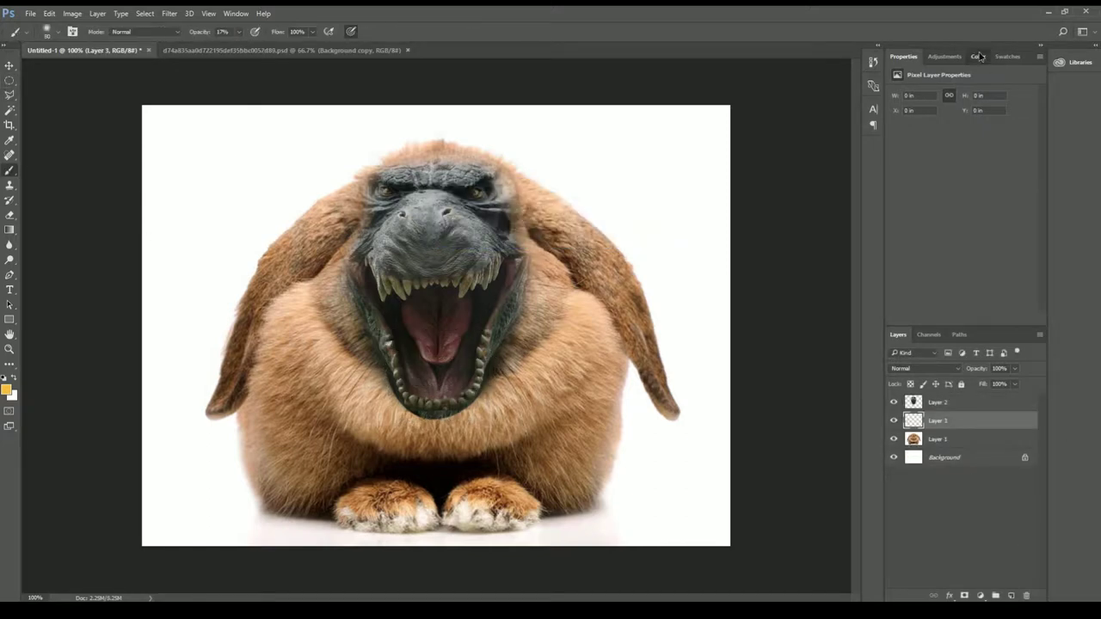
pyautogui.click(979, 57)
pyautogui.press('d')
pyautogui.moveTo(357, 344)
pyautogui.mouseDown()
pyautogui.moveTo(361, 378)
pyautogui.moveTo(447, 421)
pyautogui.moveTo(524, 378)
pyautogui.moveTo(405, 399)
pyautogui.moveTo(533, 275)
pyautogui.mouseUp()
pyautogui.moveTo(533, 353); pyautogui.dragTo(516, 198)
pyautogui.moveTo(361, 275)
pyautogui.mouseDown()
pyautogui.moveTo(335, 215)
pyautogui.moveTo(443, 425)
pyautogui.mouseUp()
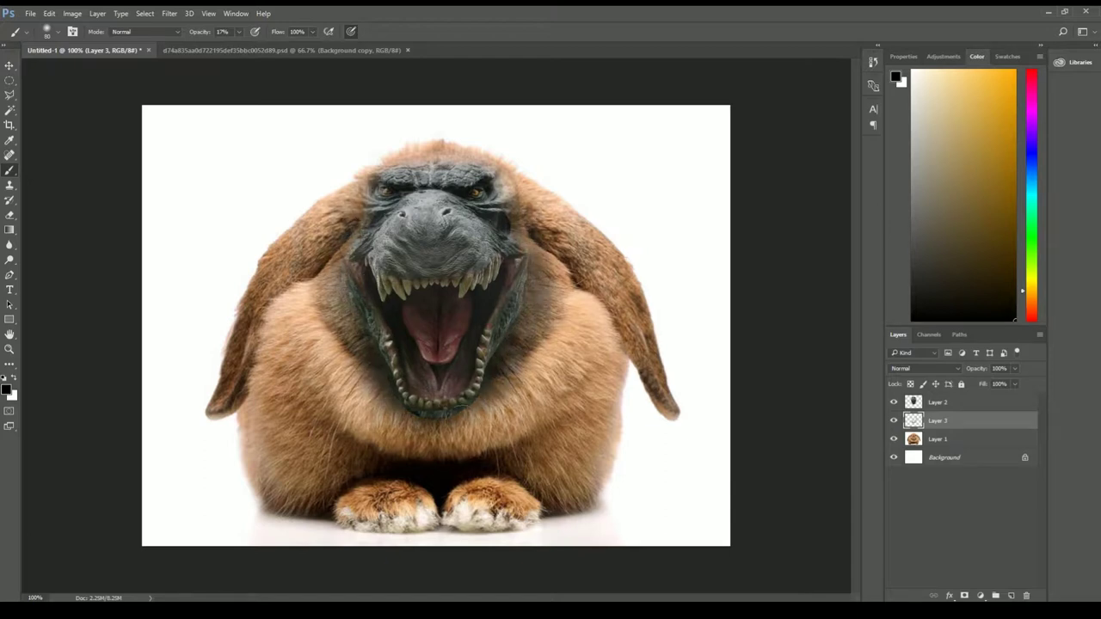
# On a new Overlay layer, darken the jaw, head top and jaw bottom with a 125 brush.
pyautogui.keyDown('ctrl'); pyautogui.click(1012, 595); pyautogui.keyUp('ctrl')
pyautogui.click(925, 368)
pyautogui.click(911, 483)
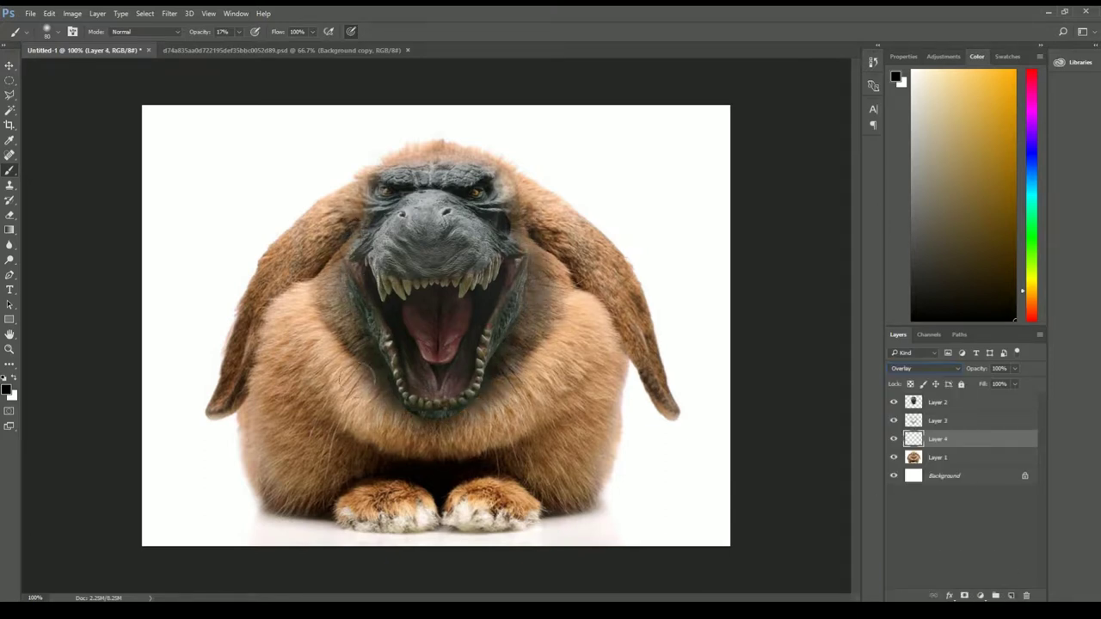
pyautogui.press(']')
pyautogui.press(']')
pyautogui.moveTo(370, 374)
pyautogui.mouseDown()
pyautogui.moveTo(404, 425)
pyautogui.moveTo(541, 344)
pyautogui.moveTo(550, 215)
pyautogui.mouseUp()
pyautogui.moveTo(344, 198); pyautogui.dragTo(344, 292)
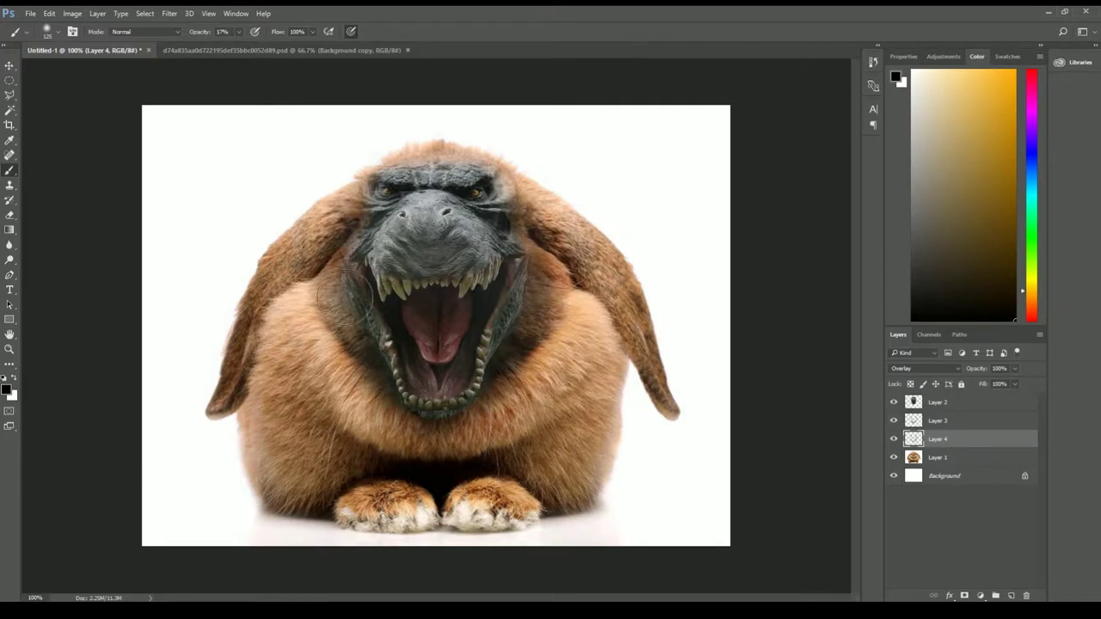
pyautogui.moveTo(516, 206); pyautogui.dragTo(356, 215)
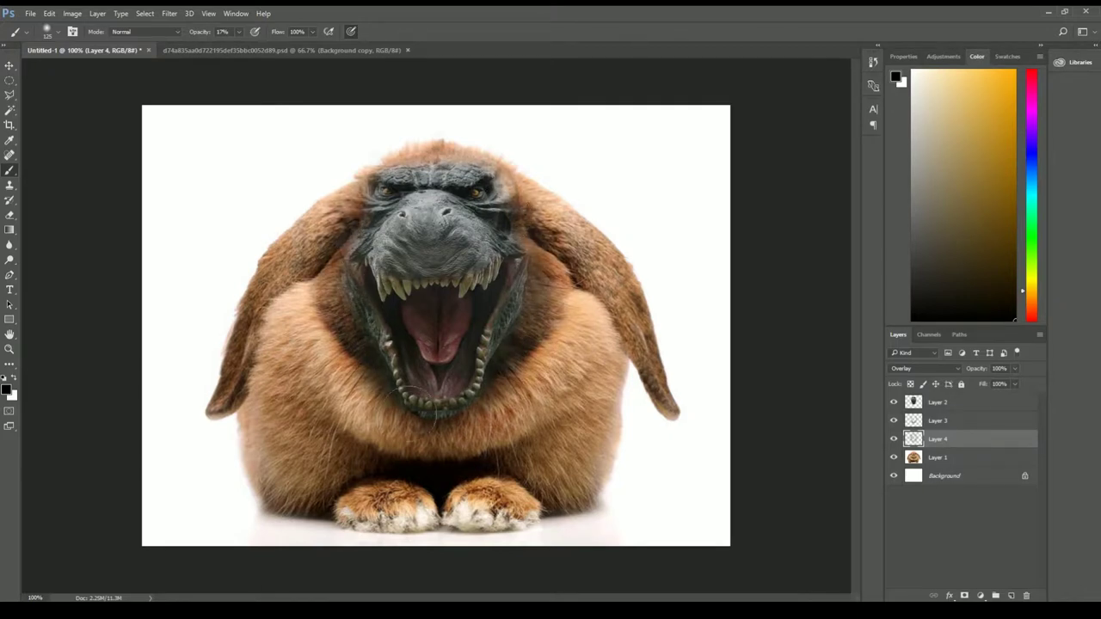
pyautogui.moveTo(534, 391); pyautogui.dragTo(395, 443)
# Add a new layer above Layer 3 set to Color blending.
pyautogui.click(945, 401)
pyautogui.click(946, 420)
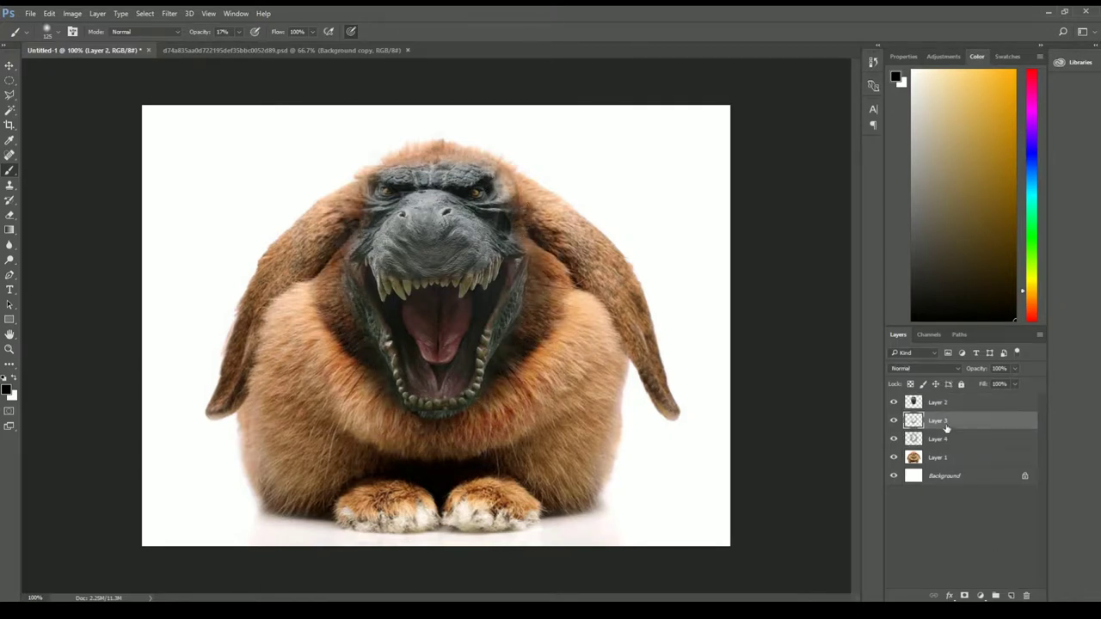
pyautogui.click(1011, 595)
pyautogui.click(924, 368)
# Choose a green foreground colour to tint the fur, then select the monster face layer.
pyautogui.click(912, 587)
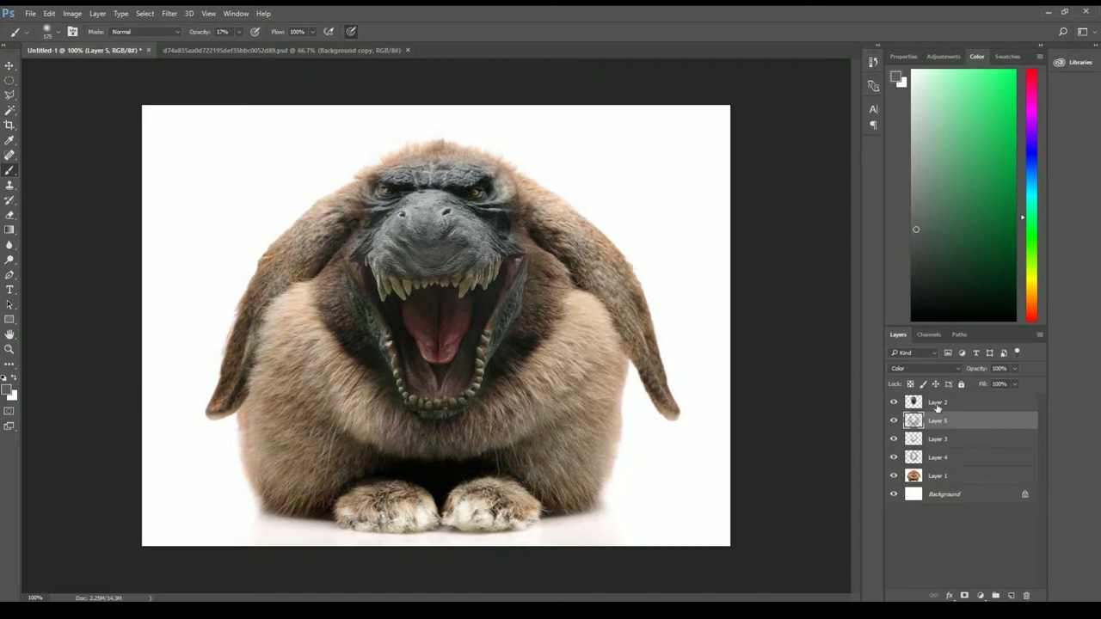
pyautogui.click(937, 402)
pyautogui.click(10, 66)
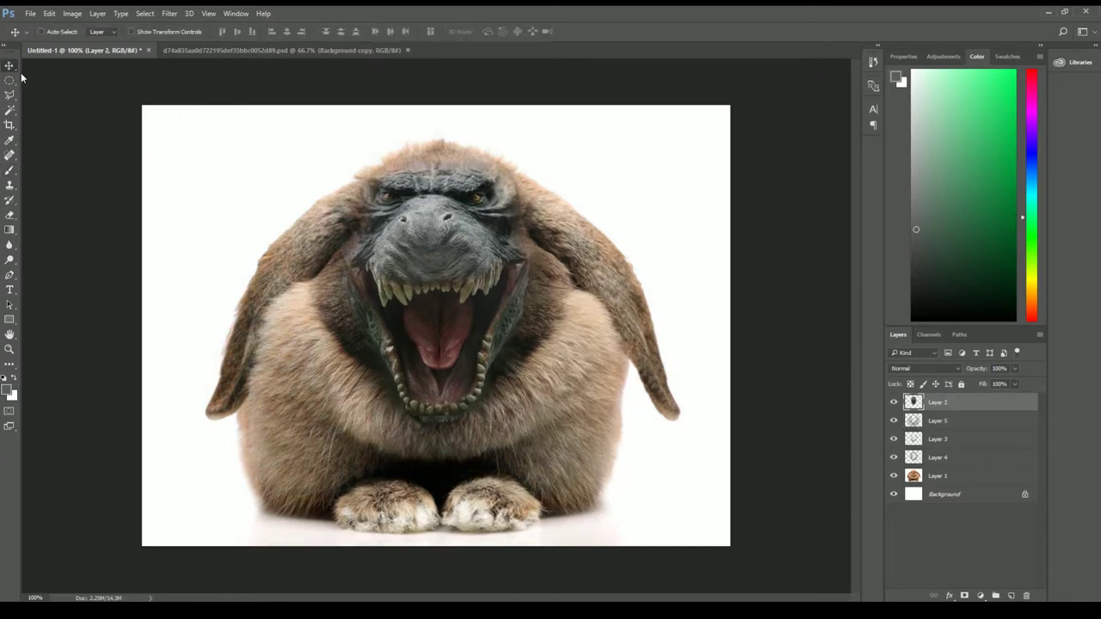
# Squash the monster face vertically to about 91%.
pyautogui.hotkey('ctrl', 't')
pyautogui.moveTo(430, 425); pyautogui.dragTo(427, 399)
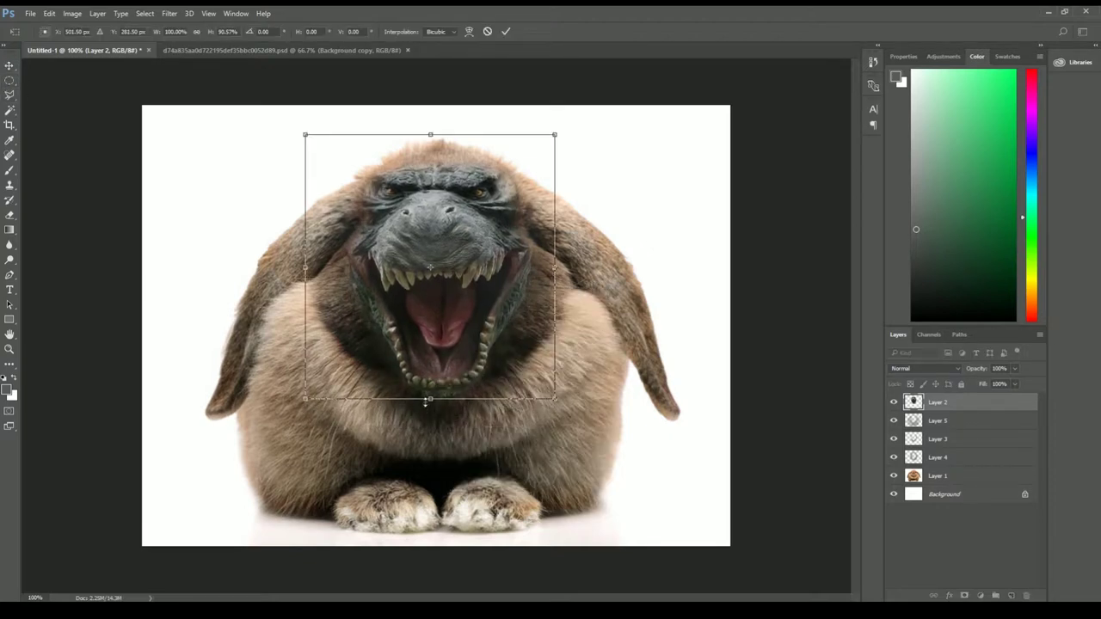
pyautogui.moveTo(428, 399); pyautogui.dragTo(427, 396)
pyautogui.press('Return')
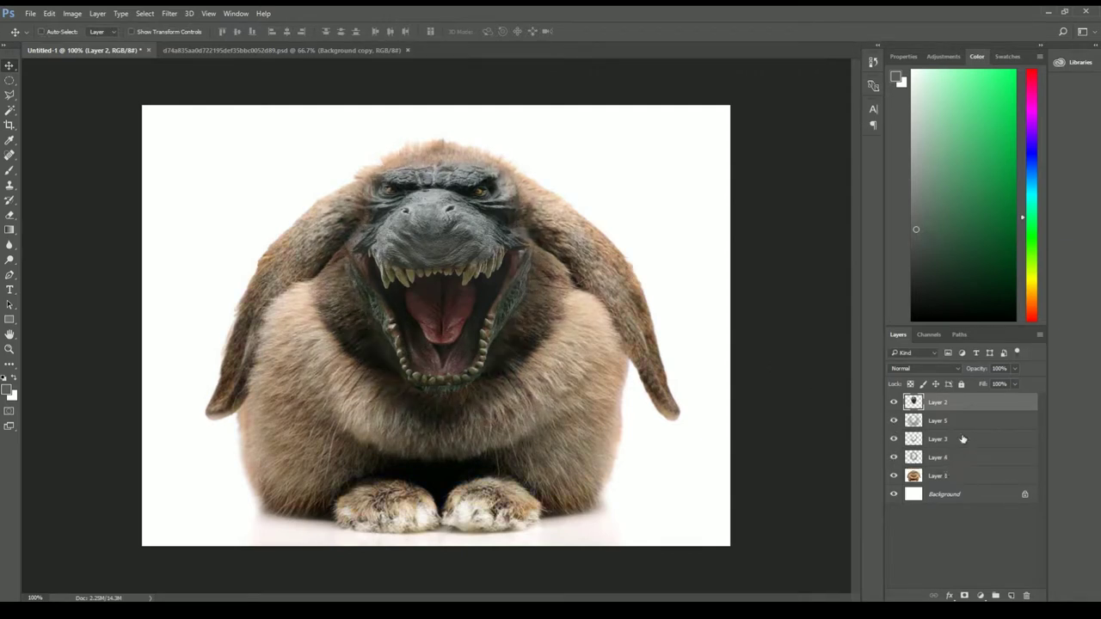
# Add an Overlay layer above the rabbit and paint dark shading along the mouth and jaw edges.
pyautogui.click(953, 478)
pyautogui.click(1011, 595)
pyautogui.press('b')
pyautogui.press('x')
pyautogui.click(924, 368)
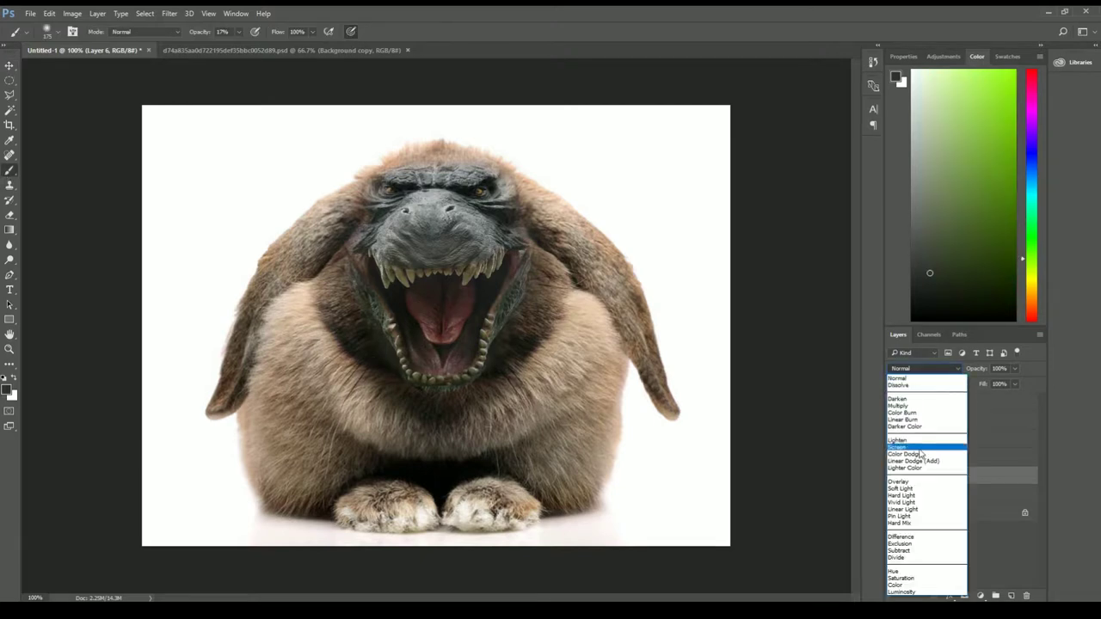
pyautogui.click(911, 456)
pyautogui.moveTo(507, 255); pyautogui.dragTo(354, 236)
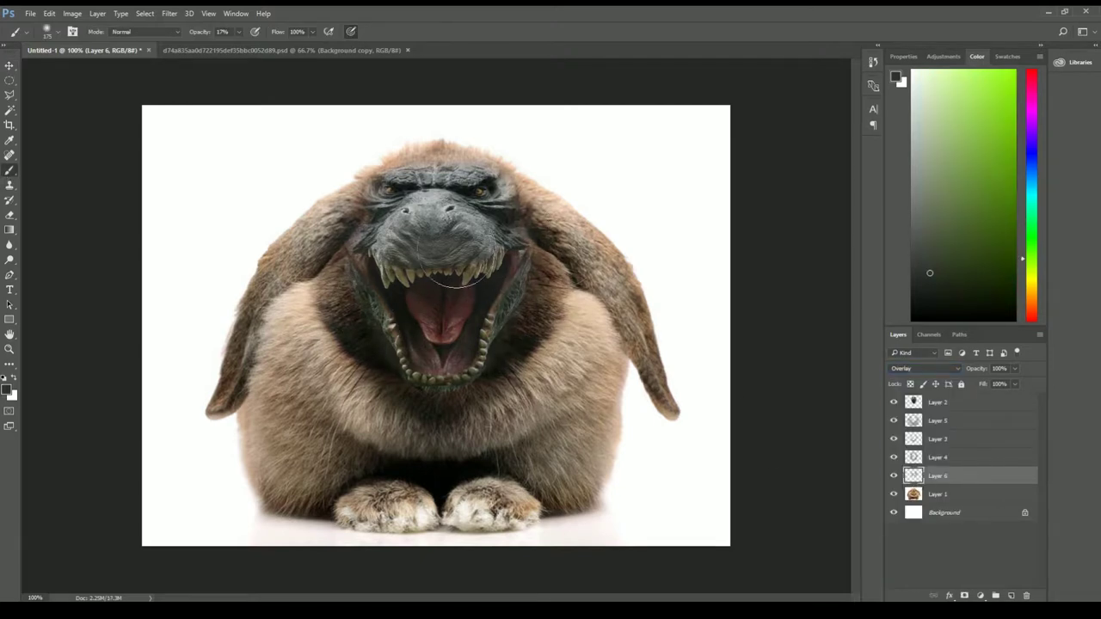
pyautogui.keyDown('alt'); pyautogui.click(444, 380); pyautogui.keyUp('alt')
# Load the monster face outline as a selection and add a Soft Light layer on top.
pyautogui.hotkey('ctrl', 'shift', 'alt', 'n')
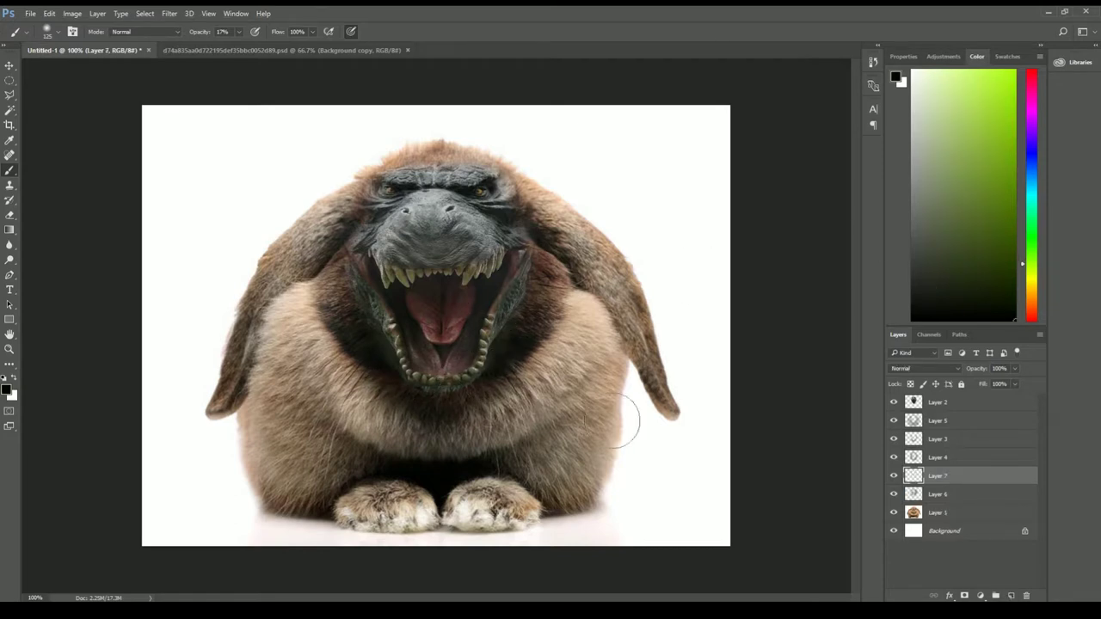
pyautogui.keyDown('ctrl'); pyautogui.click(913, 402); pyautogui.keyUp('ctrl')
pyautogui.click(946, 401)
pyautogui.hotkey('ctrl', 'shift', 'alt', 'n')
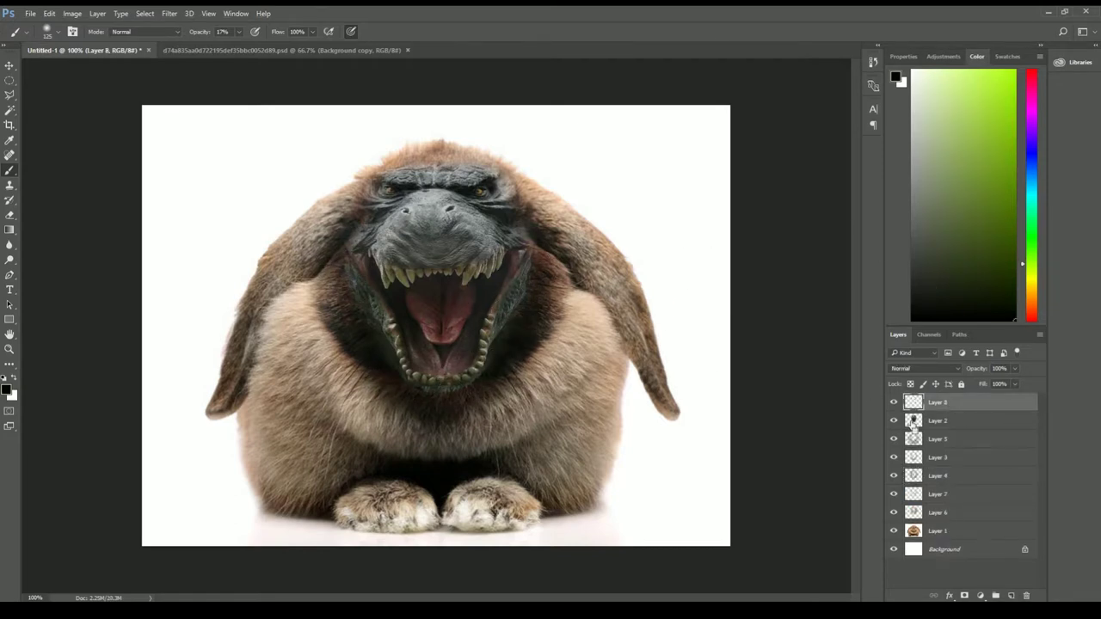
pyautogui.click(924, 368)
pyautogui.click(924, 482)
# Brighten the nose with white, then add an Overlay layer tinted with sampled fur brown.
pyautogui.press('x')
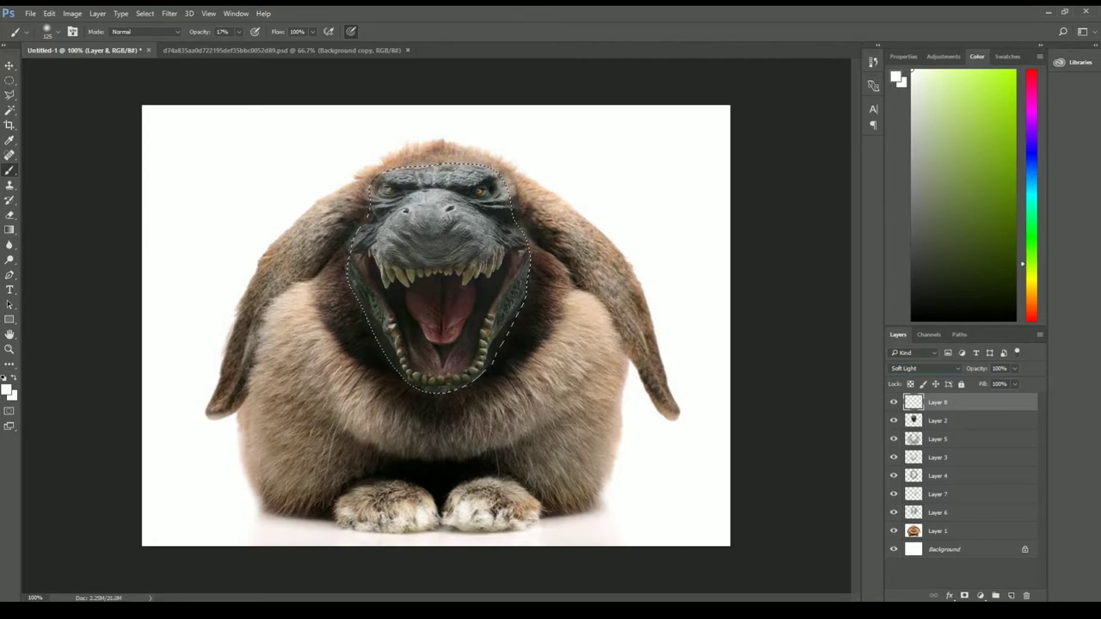
pyautogui.moveTo(431, 163); pyautogui.dragTo(498, 275)
pyautogui.hotkey('ctrl', 'shift', 'alt', 'n')
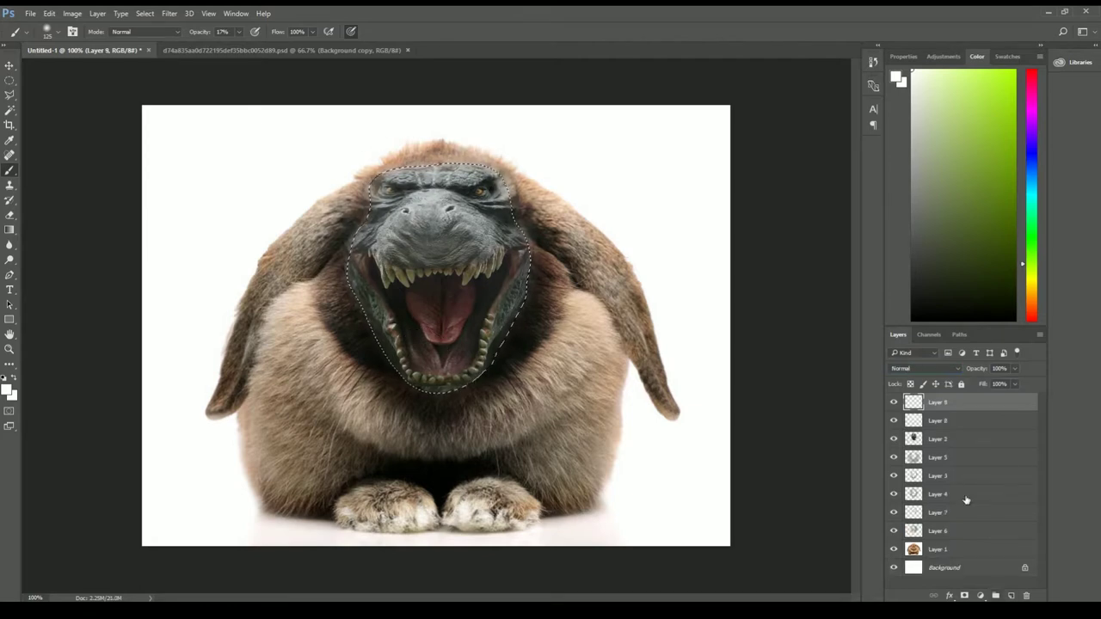
pyautogui.click(924, 368)
pyautogui.click(924, 473)
pyautogui.keyDown('alt'); pyautogui.click(437, 151); pyautogui.keyUp('alt')
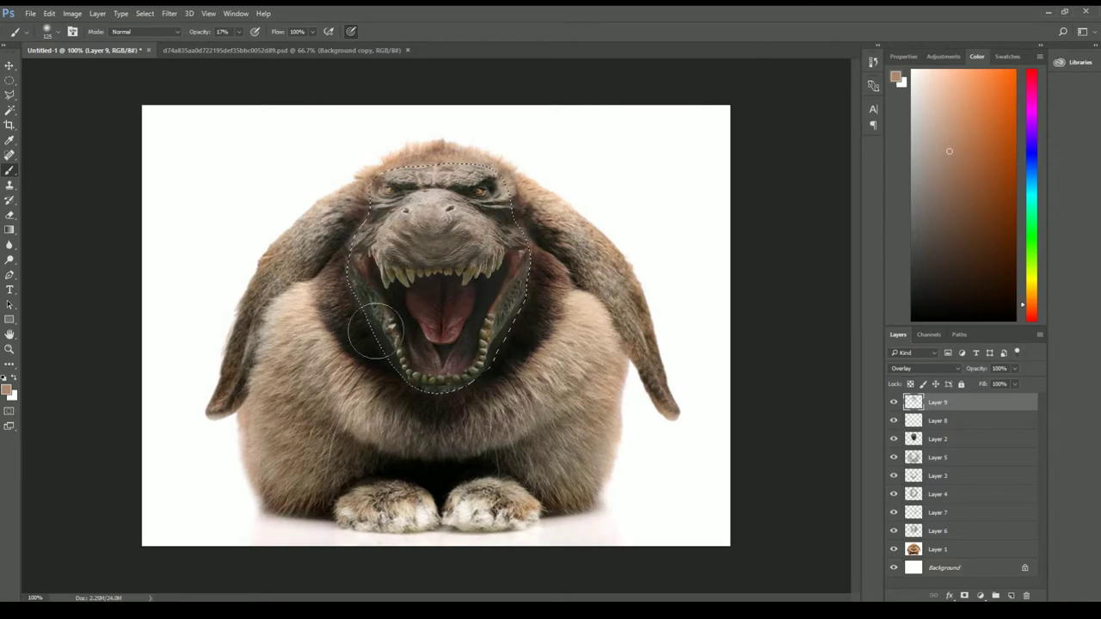
# On another Overlay layer, darken the jaw's sides and bottom with a sampled dark brown.
pyautogui.hotkey('ctrl', 'shift', 'alt', 'n')
pyautogui.click(924, 368)
pyautogui.click(924, 480)
pyautogui.keyDown('alt'); pyautogui.click(531, 290); pyautogui.keyUp('alt')
pyautogui.moveTo(527, 275)
pyautogui.mouseDown()
pyautogui.moveTo(372, 323)
pyautogui.moveTo(351, 258)
pyautogui.mouseUp()
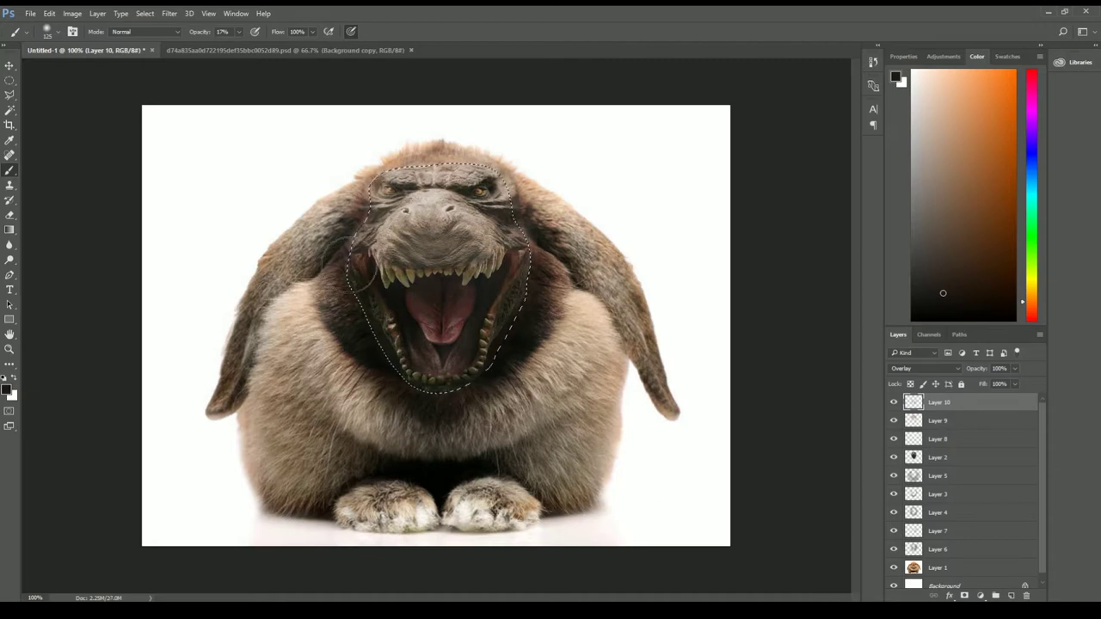
# On a third Overlay layer, darken the mouth's sides and lower jaw, then deselect.
pyautogui.hotkey('ctrl', 'shift', 'alt', 'n')
pyautogui.click(924, 368)
pyautogui.click(924, 480)
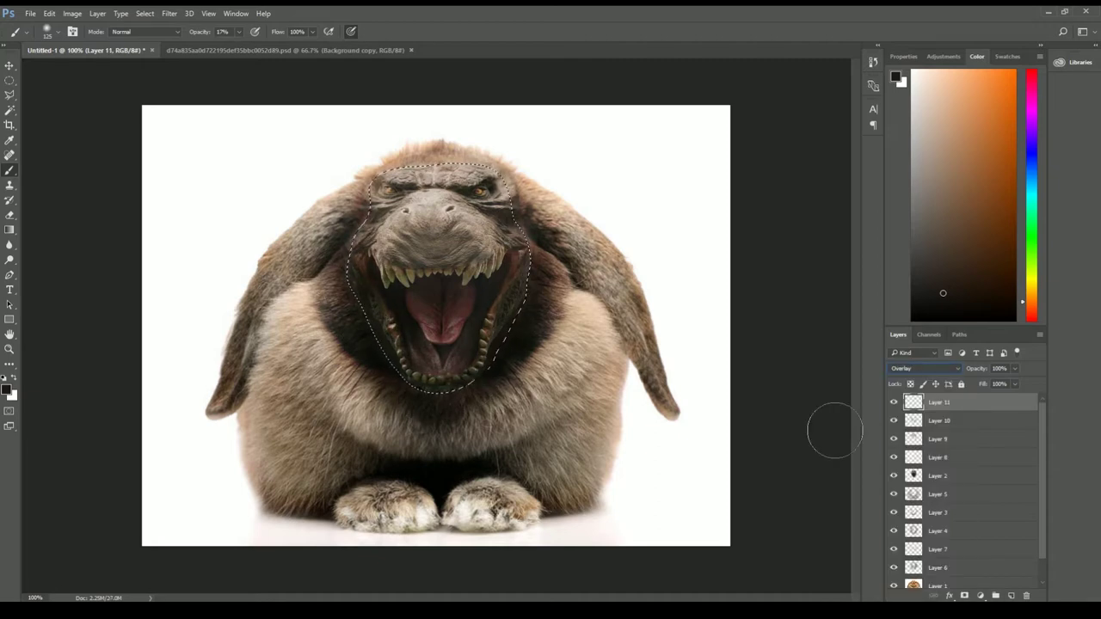
pyautogui.moveTo(514, 224); pyautogui.dragTo(482, 276)
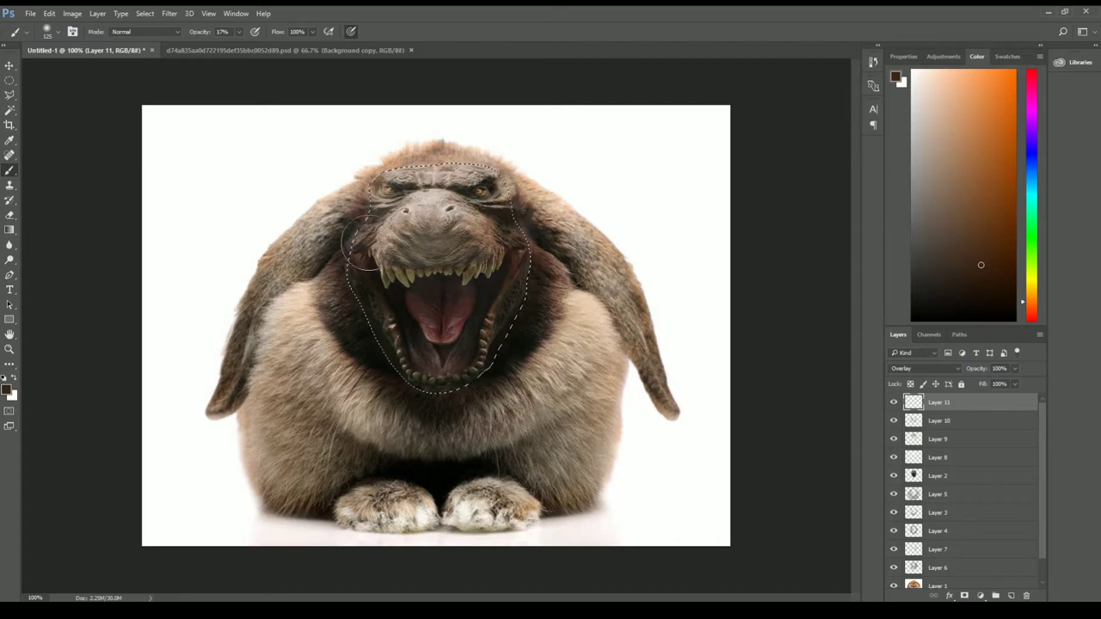
pyautogui.moveTo(378, 226); pyautogui.dragTo(446, 372)
pyautogui.press('m')
pyautogui.hotkey('ctrl', 'd')
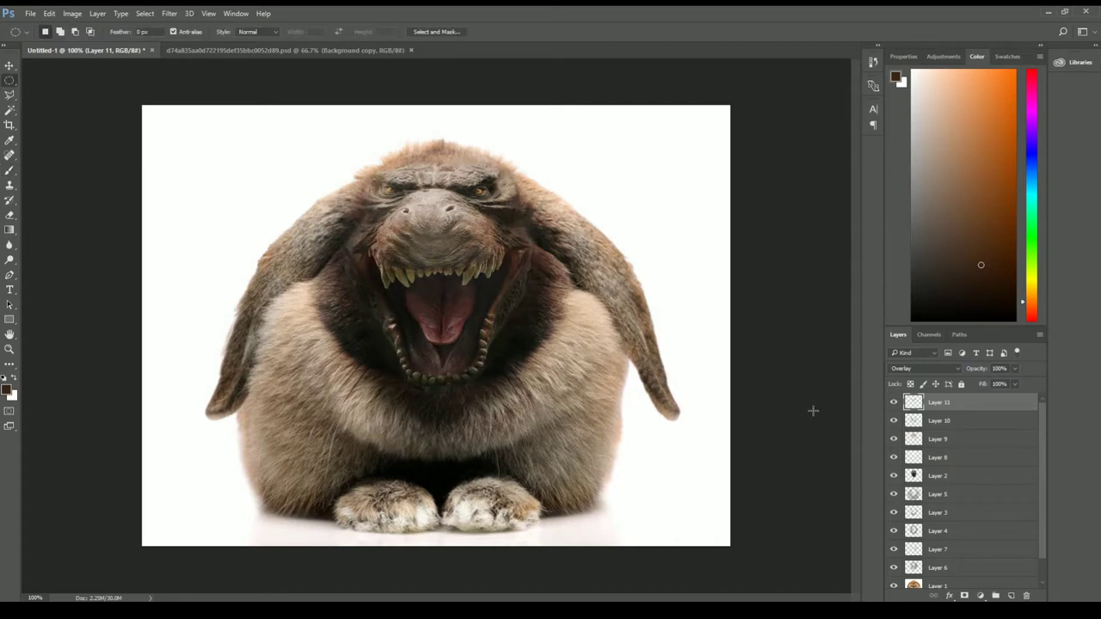
# Copy an oval of the rabbit's face to Layer 12 above the monster face, in Screen mode.
pyautogui.keyDown('ctrl'); pyautogui.click(342, 258); pyautogui.keyUp('ctrl')
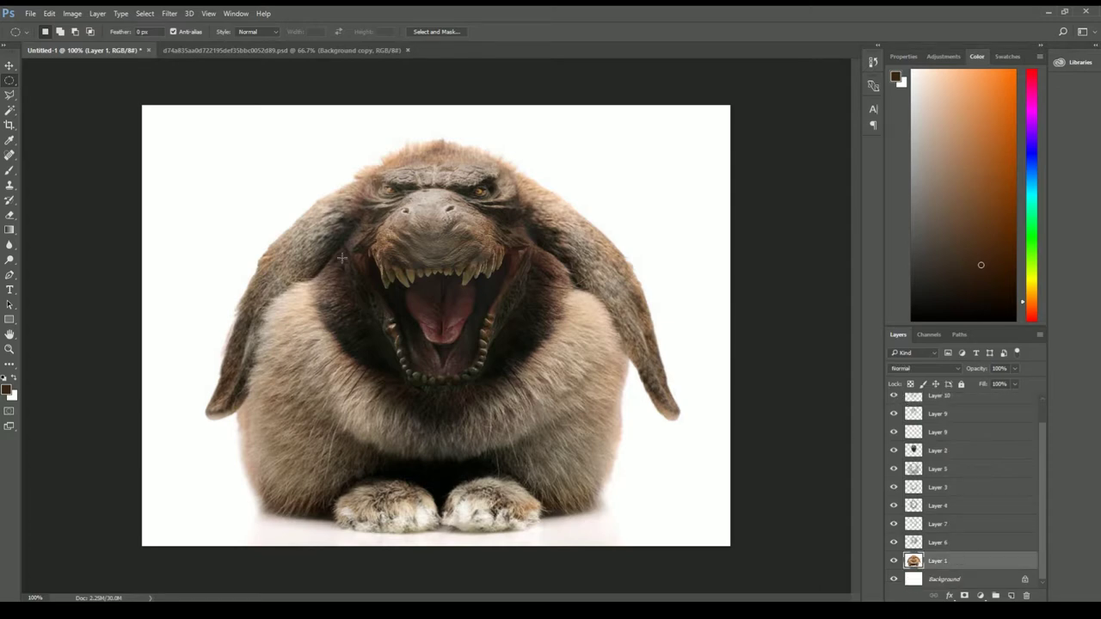
pyautogui.moveTo(335, 141); pyautogui.dragTo(544, 352)
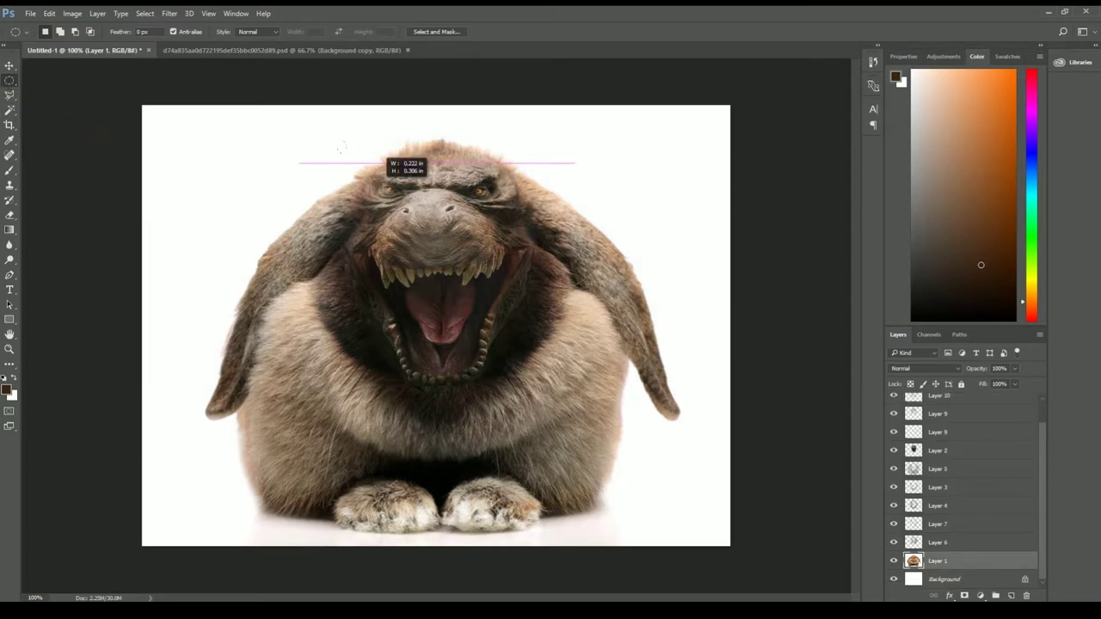
pyautogui.rightClick(437, 256)
pyautogui.click(481, 351)
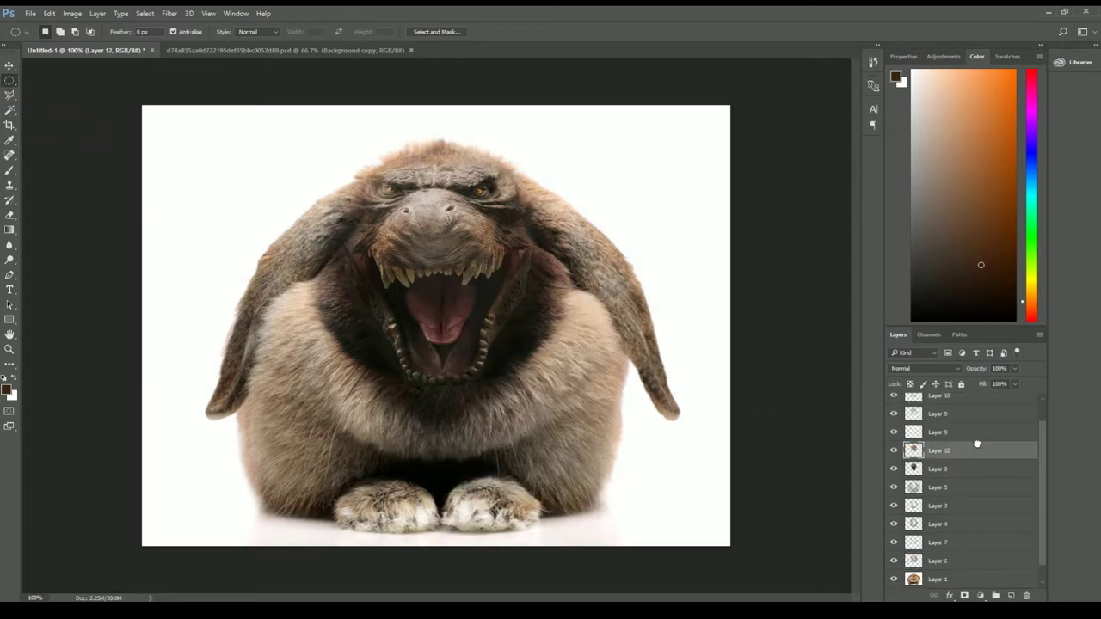
pyautogui.moveTo(937, 561); pyautogui.dragTo(975, 447)
pyautogui.click(925, 368)
pyautogui.click(924, 447)
# Erase the face copy around the mouth and eyes, toggling it to compare.
pyautogui.click(9, 214)
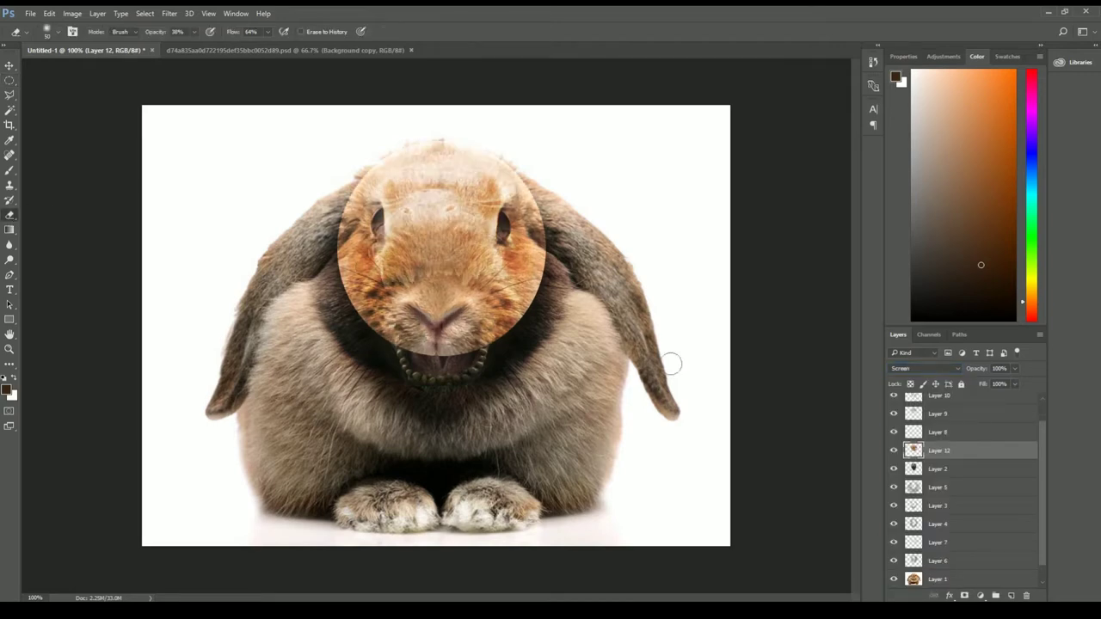
pyautogui.moveTo(353, 310)
pyautogui.mouseDown()
pyautogui.moveTo(404, 335)
pyautogui.moveTo(516, 326)
pyautogui.moveTo(533, 240)
pyautogui.moveTo(375, 164)
pyautogui.moveTo(465, 241)
pyautogui.moveTo(507, 215)
pyautogui.moveTo(515, 275)
pyautogui.moveTo(537, 292)
pyautogui.moveTo(361, 258)
pyautogui.moveTo(353, 194)
pyautogui.moveTo(468, 194)
pyautogui.mouseUp()
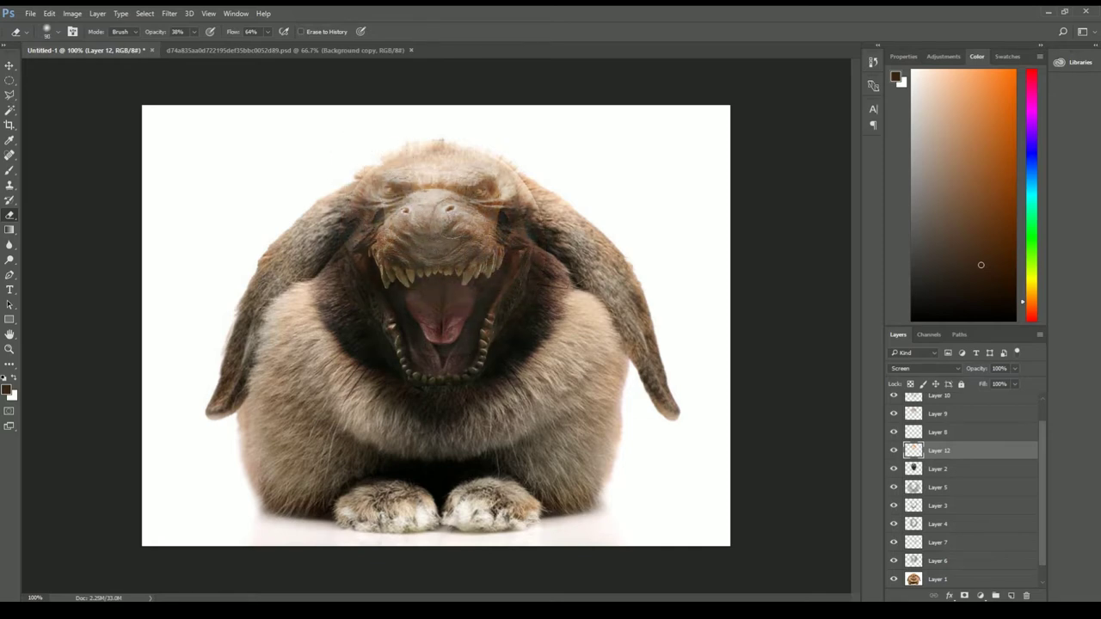
pyautogui.moveTo(422, 135); pyautogui.dragTo(533, 185)
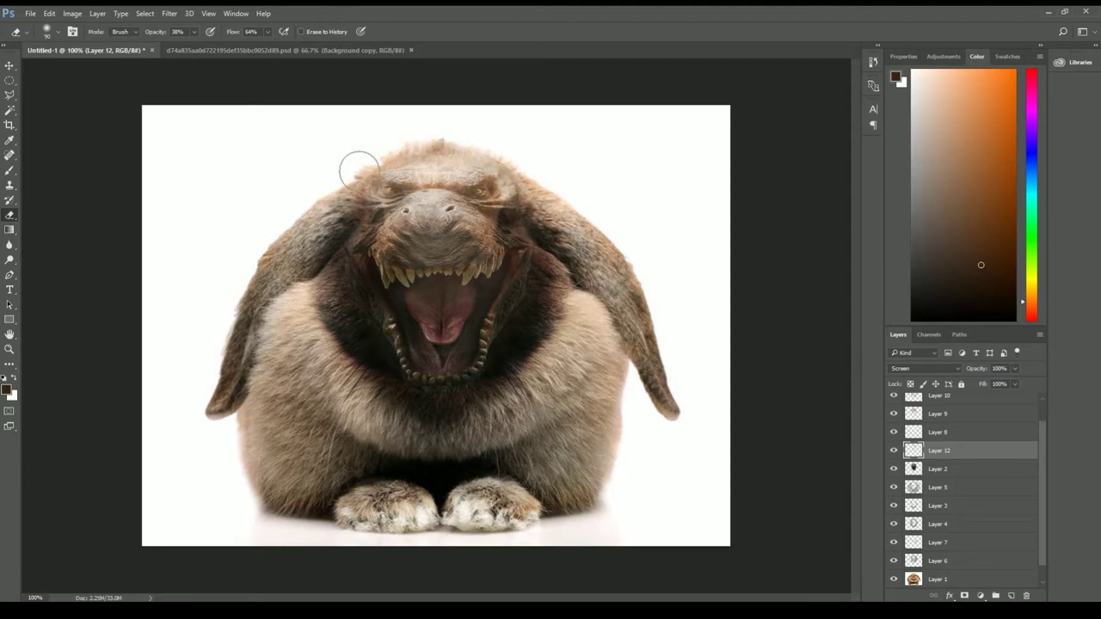
pyautogui.moveTo(361, 166)
pyautogui.mouseDown()
pyautogui.moveTo(482, 185)
pyautogui.moveTo(361, 180)
pyautogui.mouseUp()
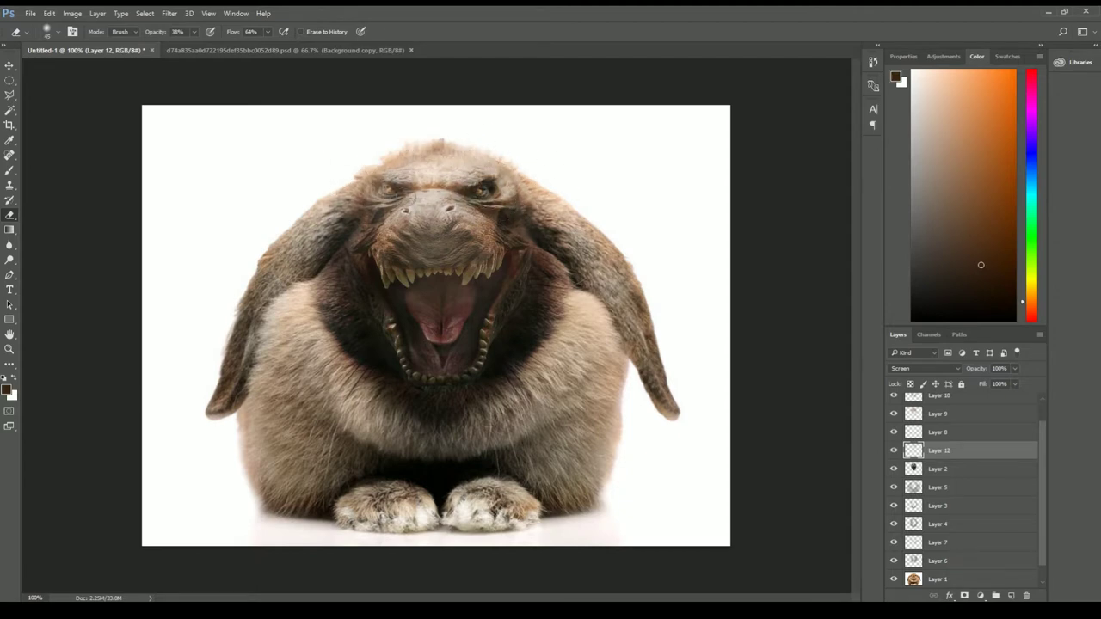
pyautogui.click(892, 450)
pyautogui.click(892, 450)
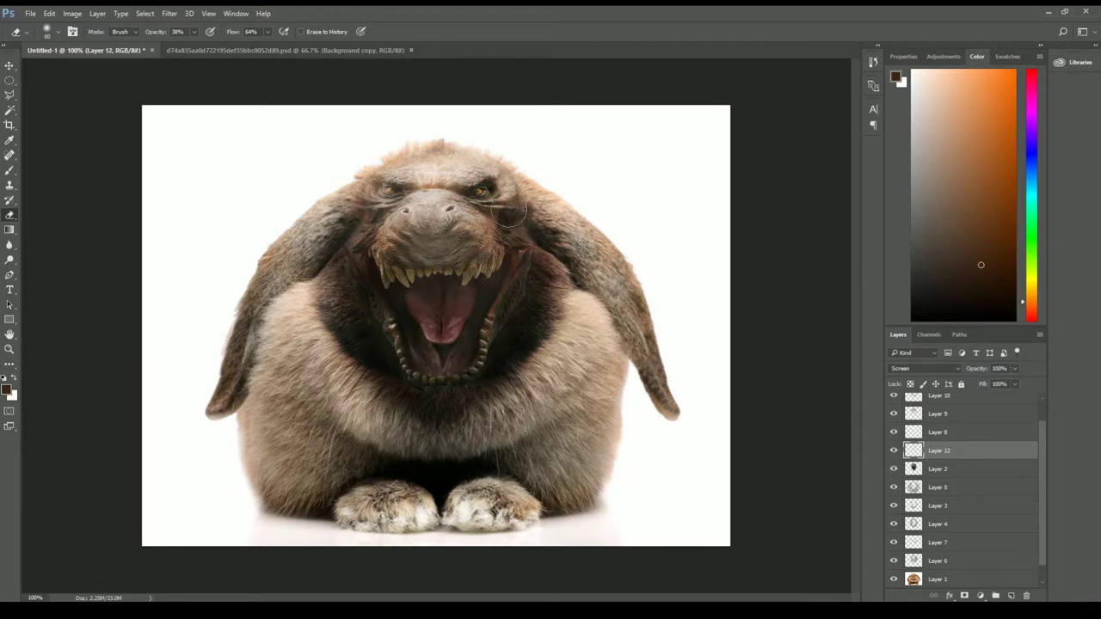
# Above Layer 9, add a Soft Light layer and paint black on the left cheek beside the mouth.
pyautogui.click(893, 450)
pyautogui.click(893, 449)
pyautogui.click(920, 415)
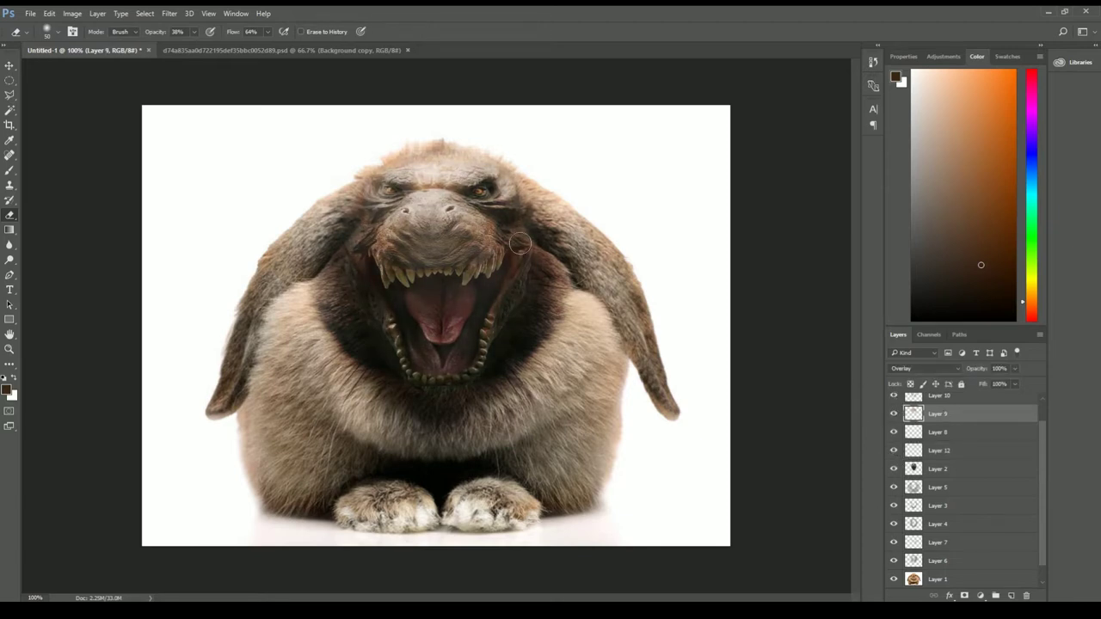
pyautogui.scroll(1, 921, 495)
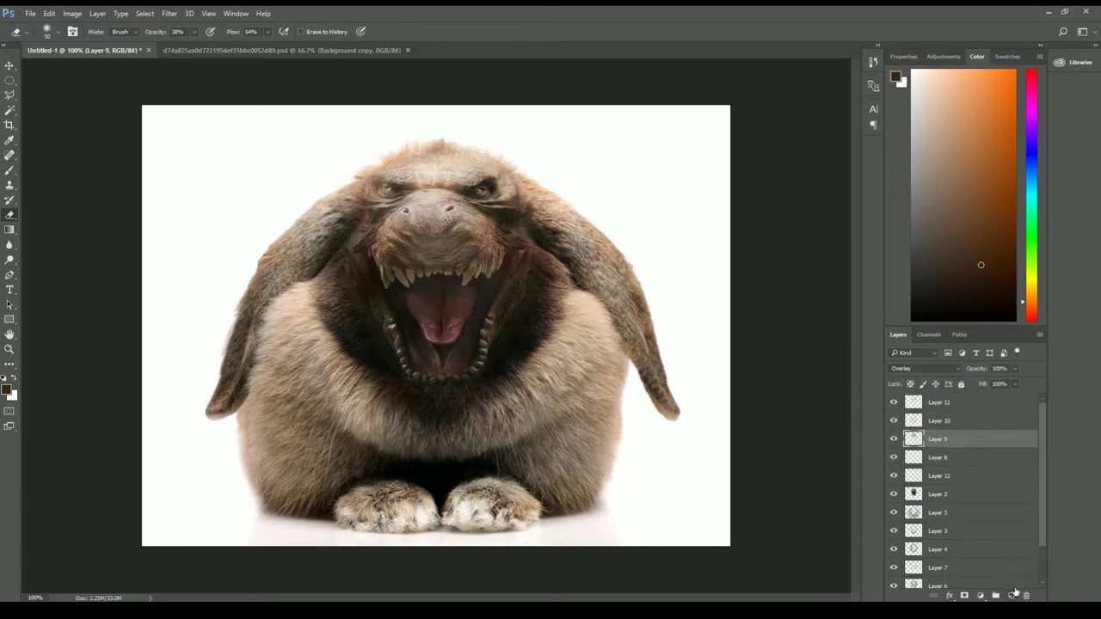
pyautogui.click(1011, 595)
pyautogui.press('b')
pyautogui.click(924, 368)
pyautogui.click(924, 494)
pyautogui.press('d')
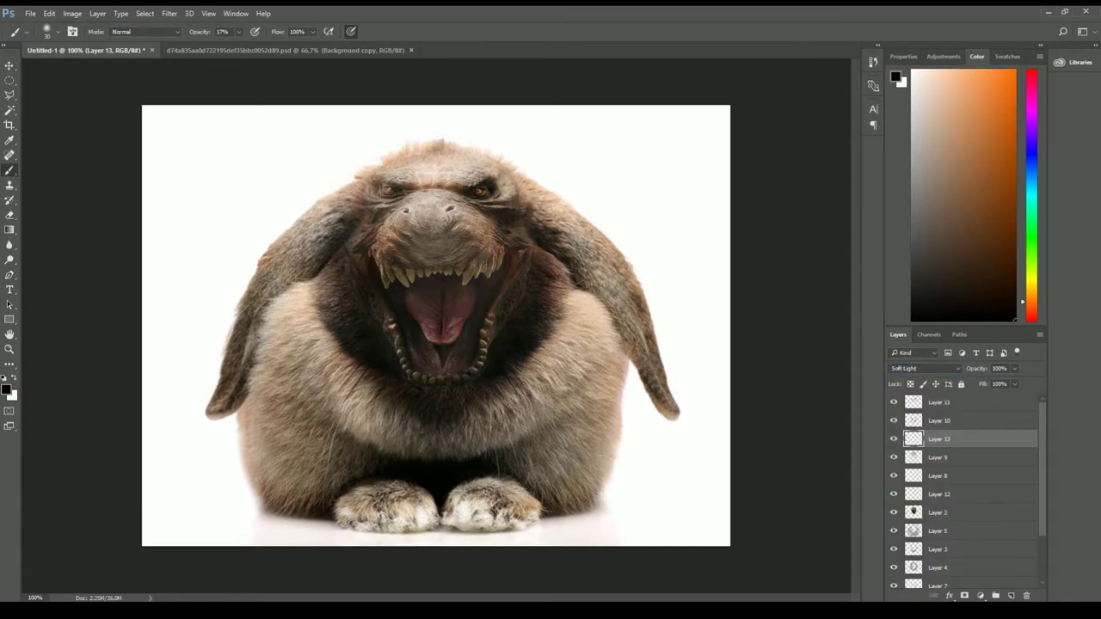
pyautogui.moveTo(383, 215); pyautogui.dragTo(375, 256)
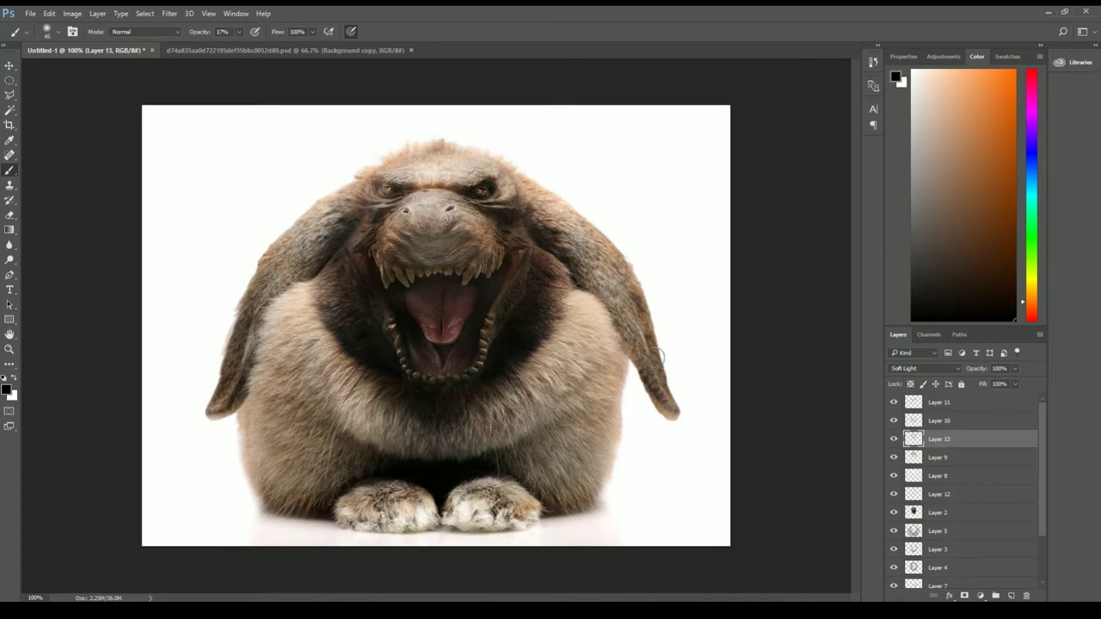
# On a new Overlay layer, paint white highlights on the nose, forehead, eyes and left cheek.
pyautogui.hotkey('ctrl', 'shift', 'alt', 'n')
pyautogui.click(925, 368)
pyautogui.click(920, 494)
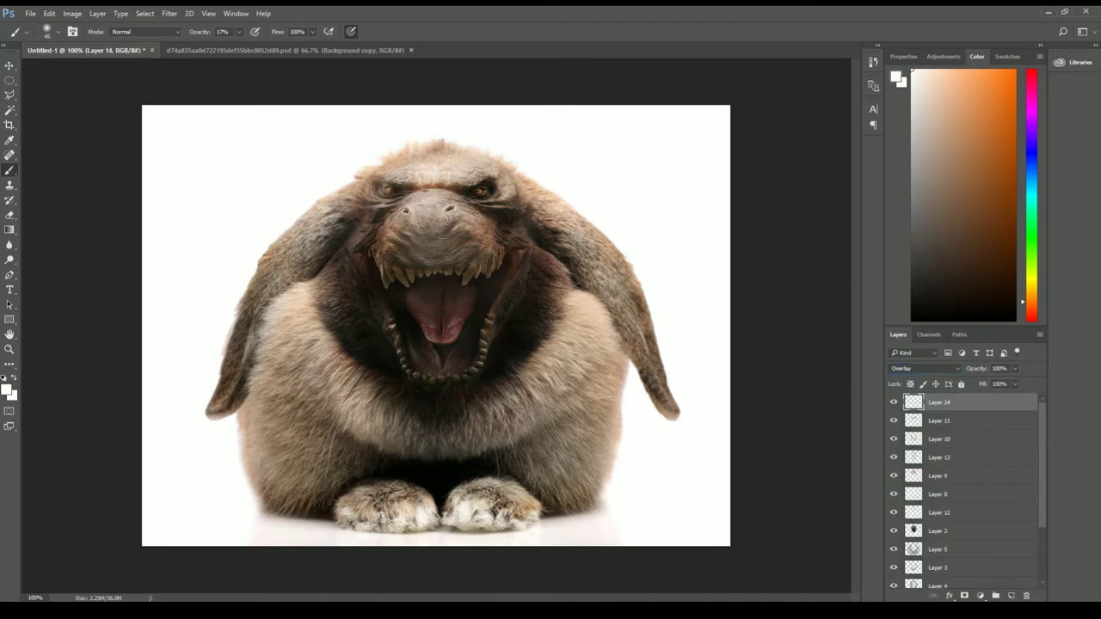
pyautogui.moveTo(413, 202)
pyautogui.mouseDown()
pyautogui.moveTo(468, 257)
pyautogui.moveTo(447, 164)
pyautogui.moveTo(507, 189)
pyautogui.mouseUp()
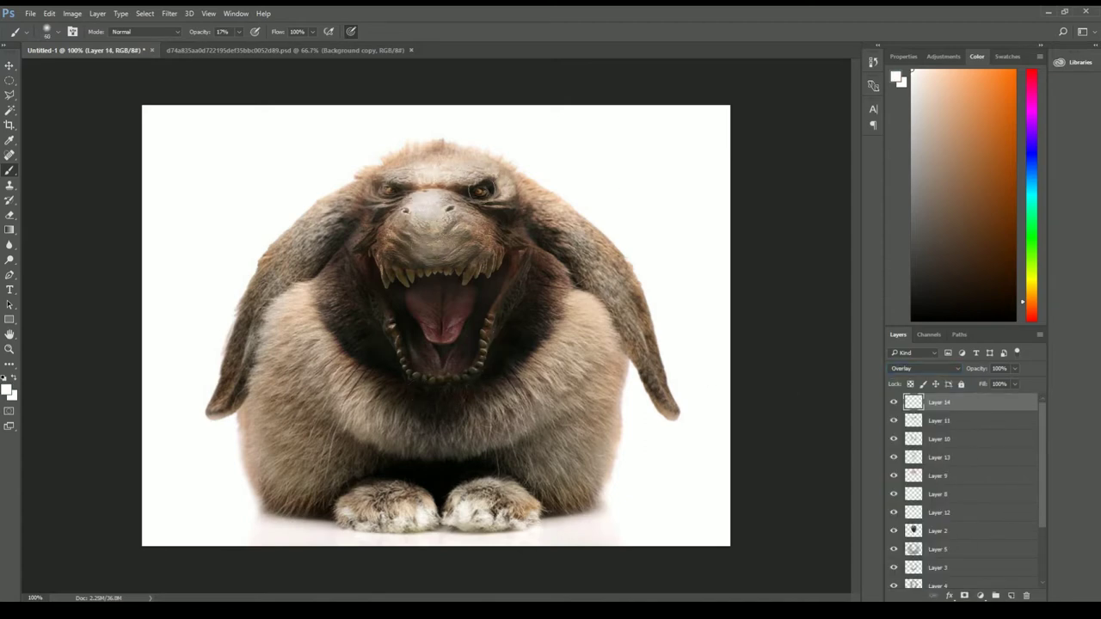
pyautogui.moveTo(371, 185)
pyautogui.mouseDown()
pyautogui.moveTo(388, 290)
pyautogui.moveTo(455, 323)
pyautogui.mouseUp()
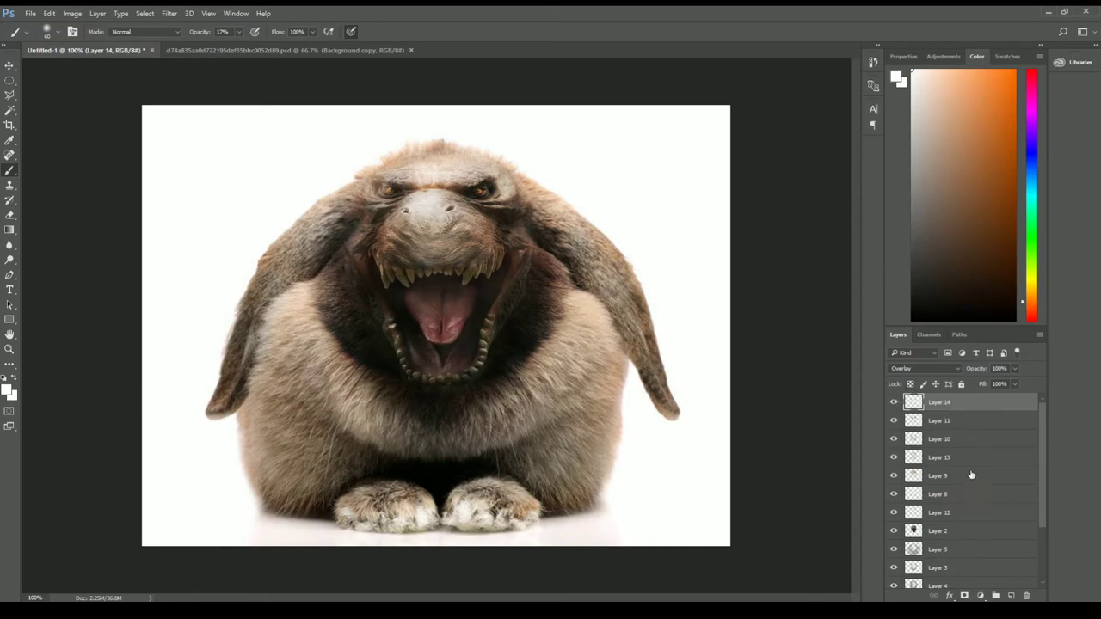
pyautogui.scroll(-2, 971, 474)
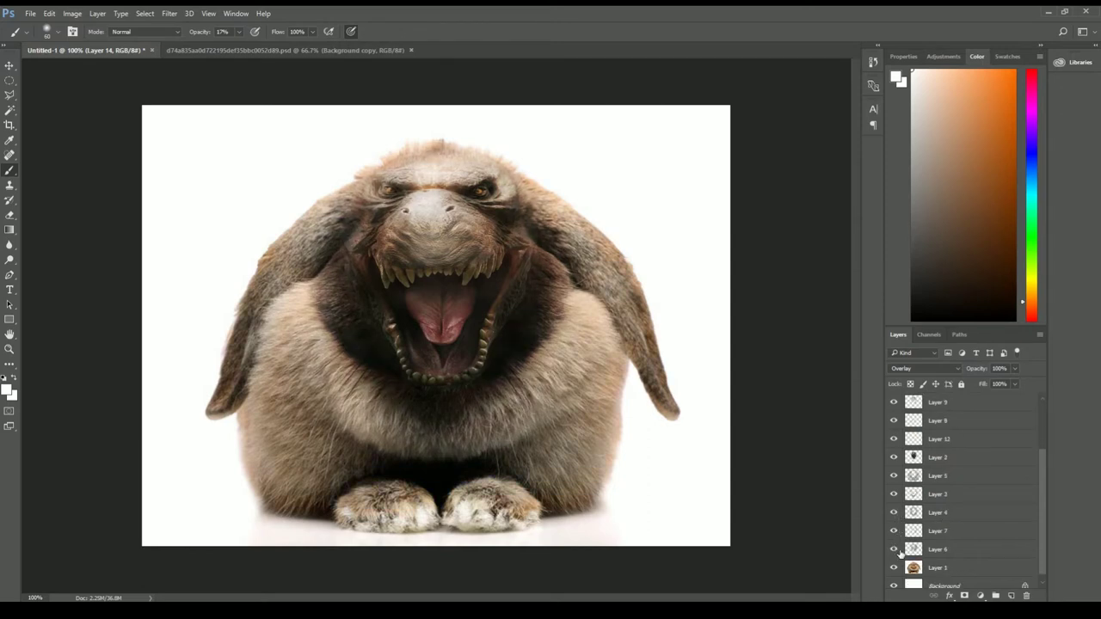
pyautogui.scroll(2, 963, 407)
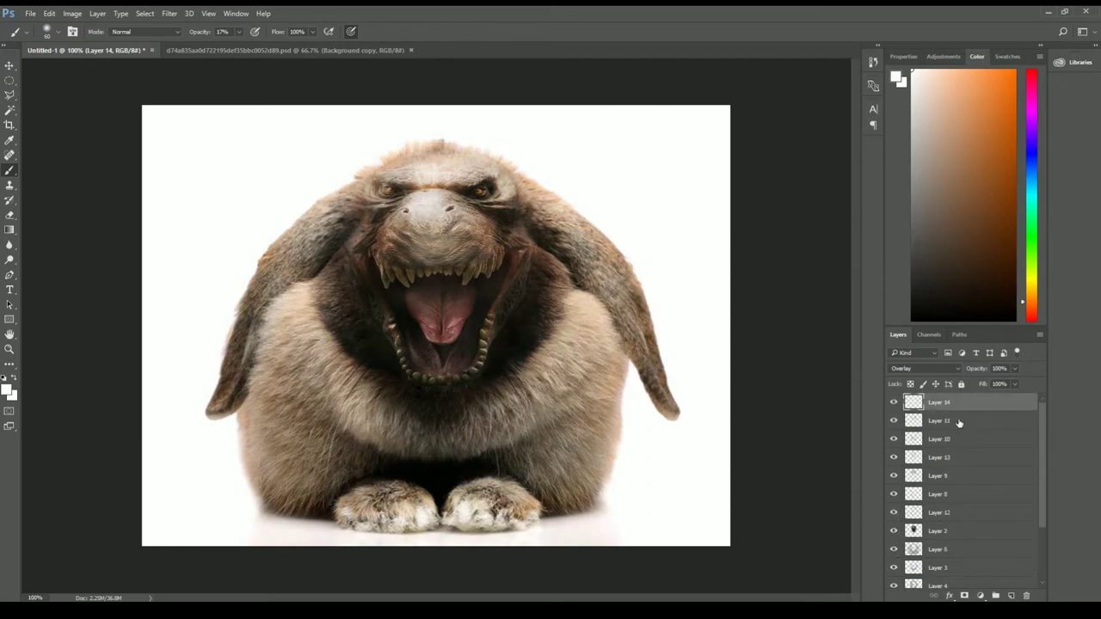
pyautogui.click(979, 595)
# Add a Color Balance layer with Midtones Cyan–Red at +12, then target the Highlights tone range.
pyautogui.click(1011, 471)
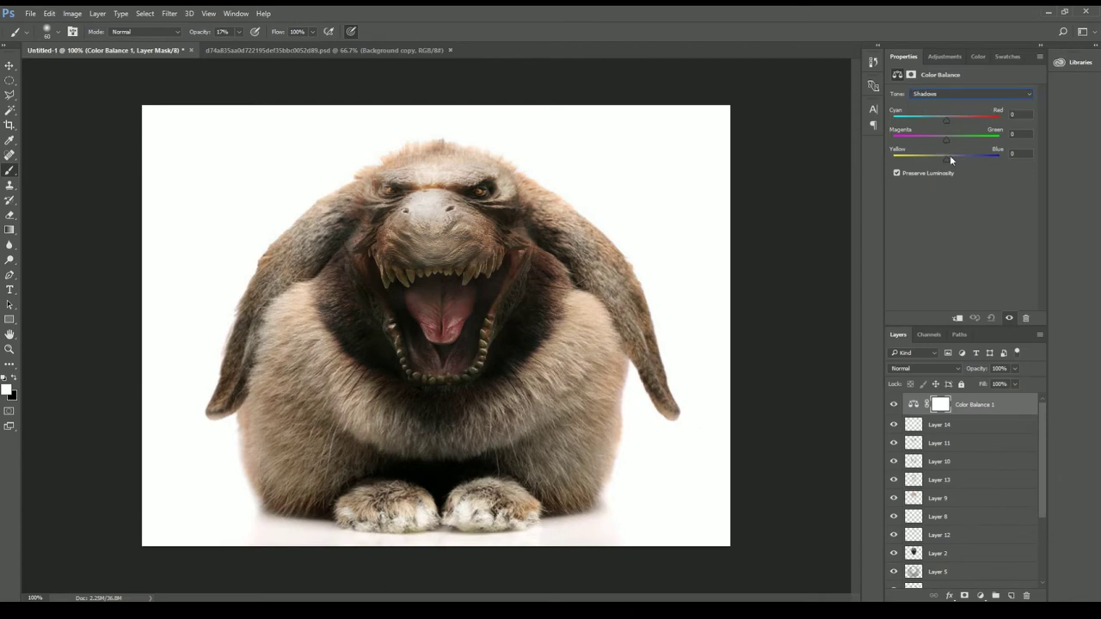
pyautogui.click(971, 93)
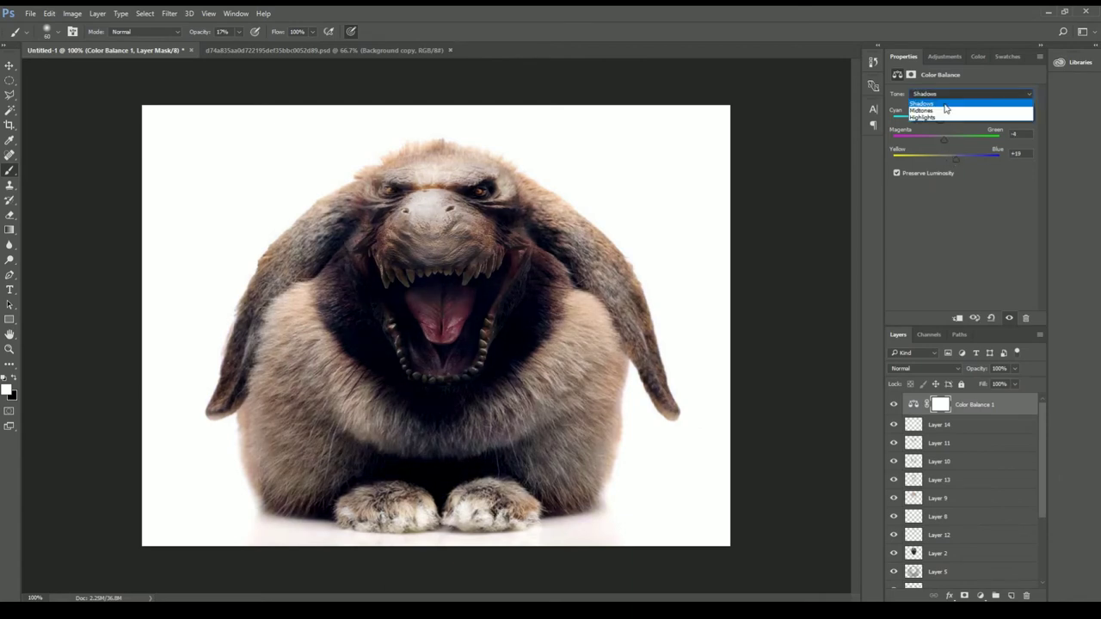
pyautogui.click(937, 112)
pyautogui.moveTo(946, 118); pyautogui.dragTo(953, 119)
pyautogui.click(963, 93)
pyautogui.click(940, 119)
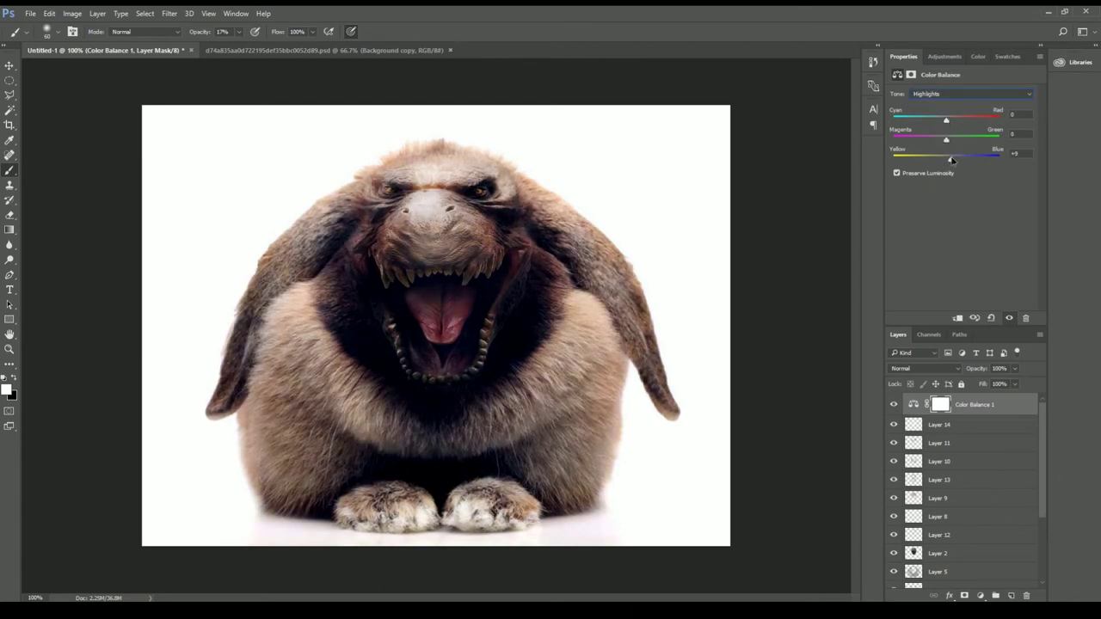